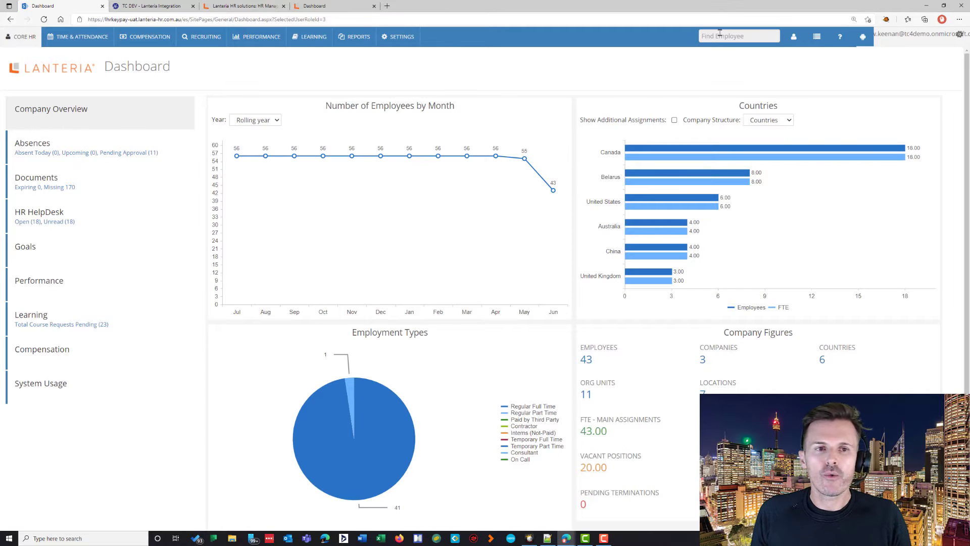
Step: Start a new employee record and enter her first, last and middle names and nickname
{"action": "left_click", "coordinate": [817, 38]}
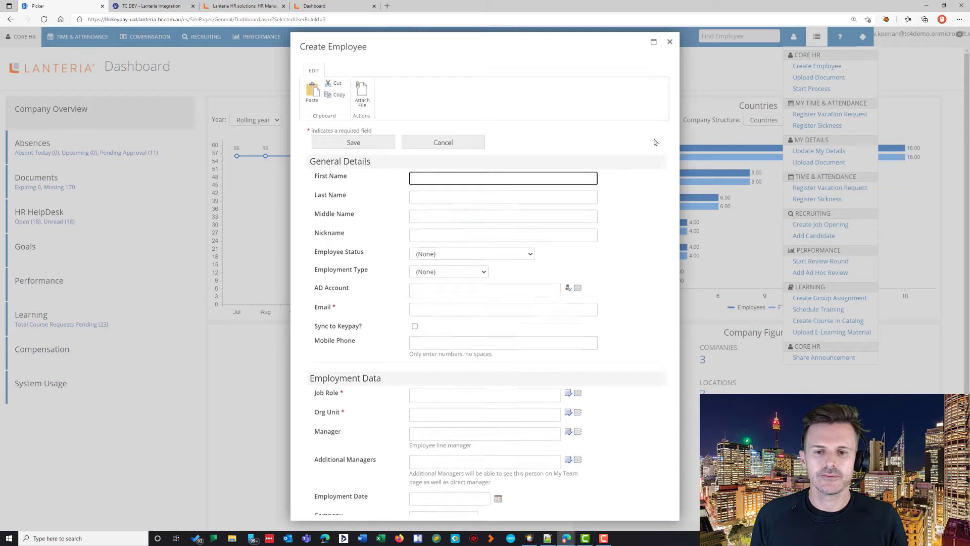
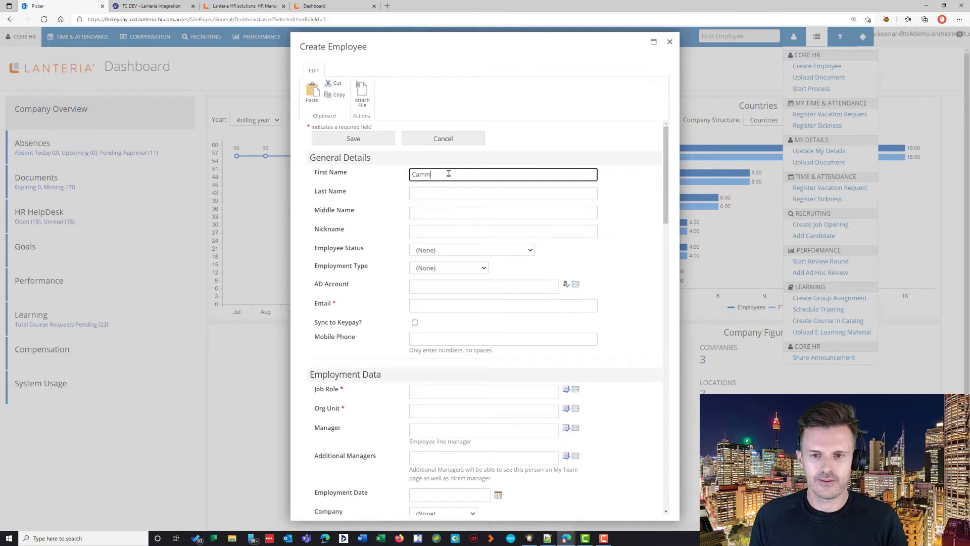
{"action": "key", "text": "Tab"}
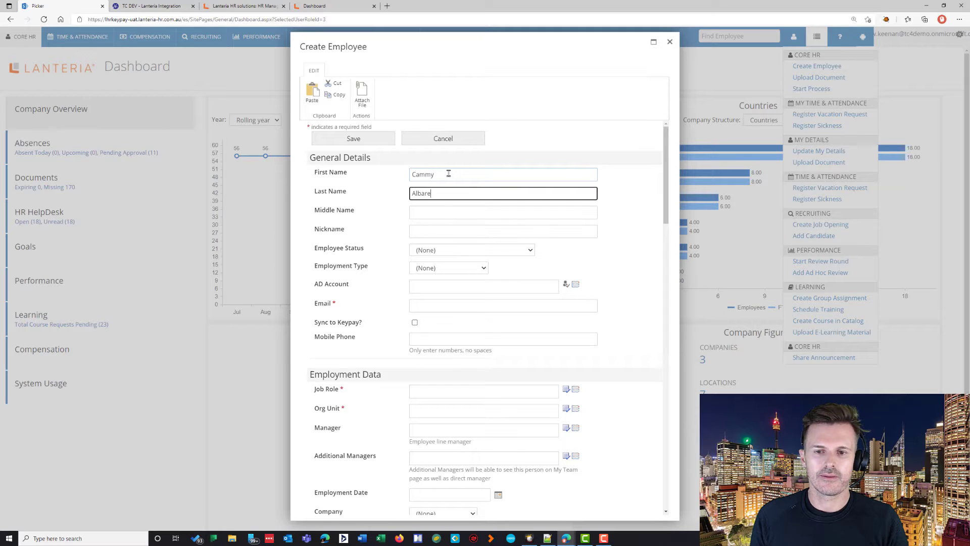
{"action": "key", "text": "Tab"}
{"action": "key", "text": "Tab"}
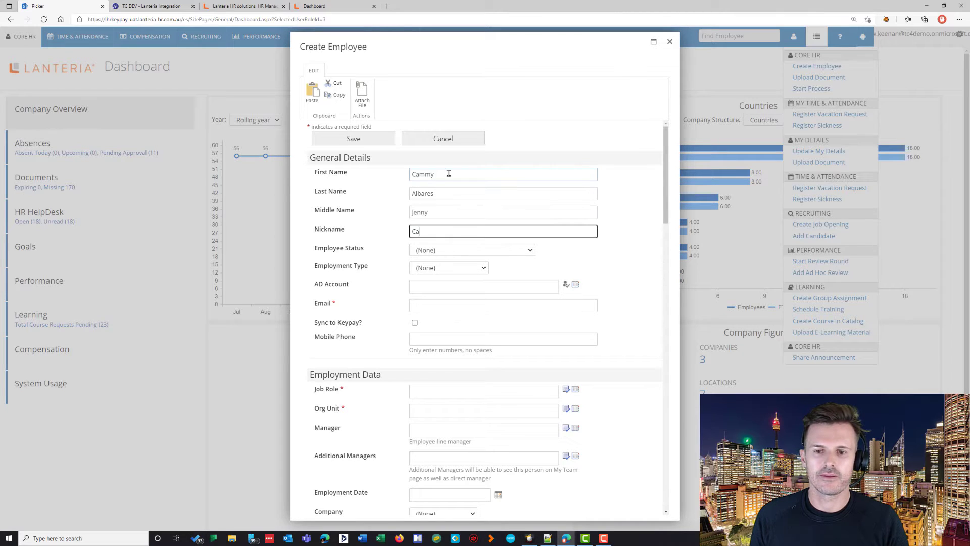
Step: Set status Active, paste her AD account and email, enable Keypay sync, enter her mobile number
{"action": "key", "text": "Tab"}
{"action": "key", "text": "Tab"}
{"action": "key", "text": "Tab"}
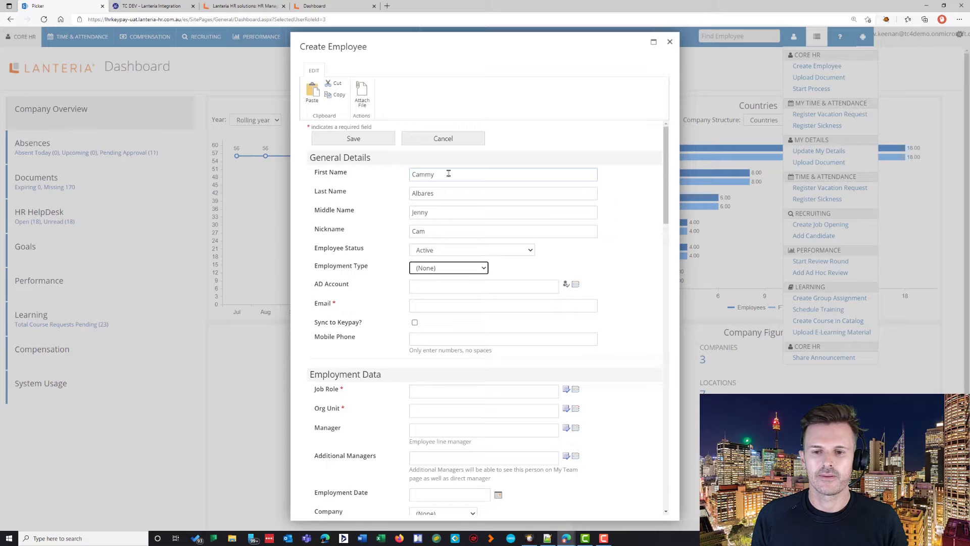
{"action": "key", "text": "ctrl+v"}
{"action": "key", "text": "Tab"}
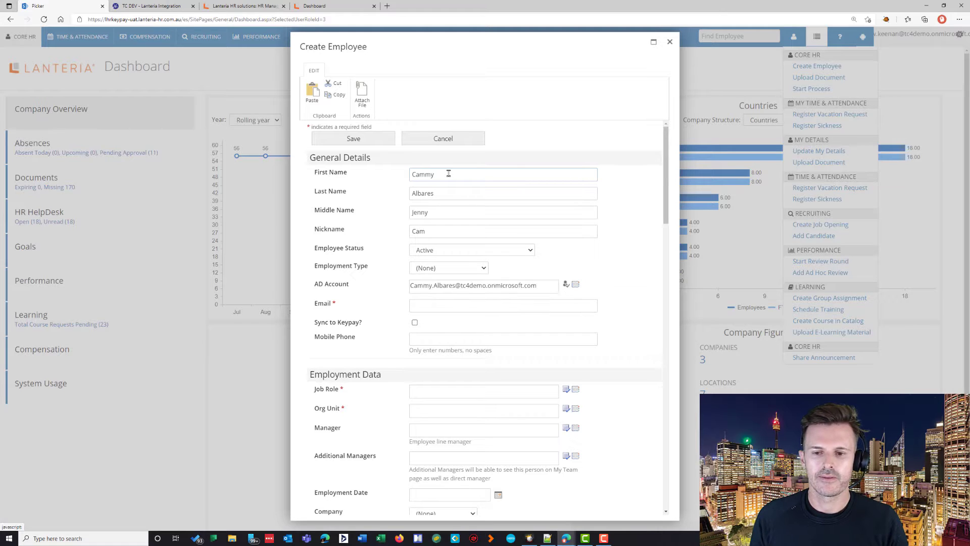
{"action": "left_click", "coordinate": [443, 305]}
{"action": "key", "text": "ctrl+v"}
{"action": "key", "text": "Tab"}
{"action": "key", "text": "space"}
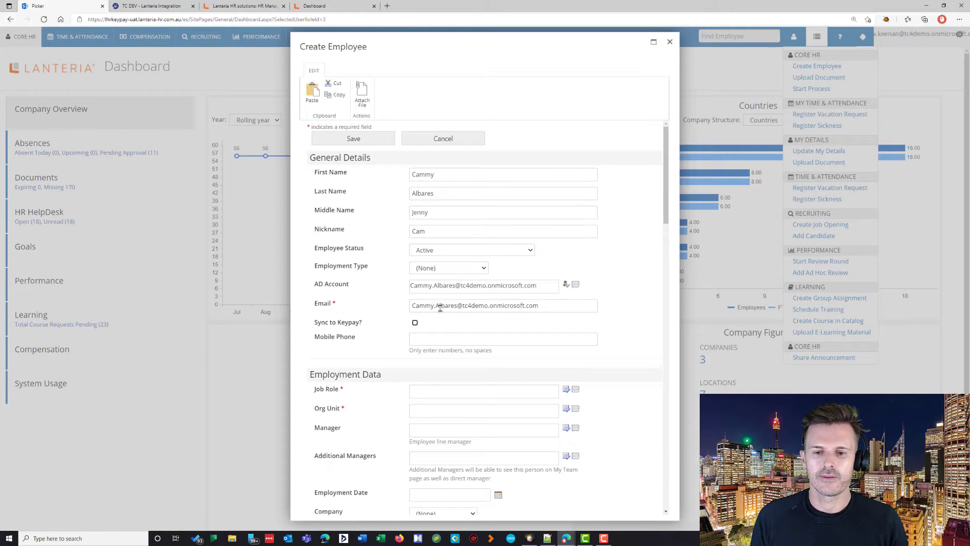
{"action": "left_click", "coordinate": [430, 335]}
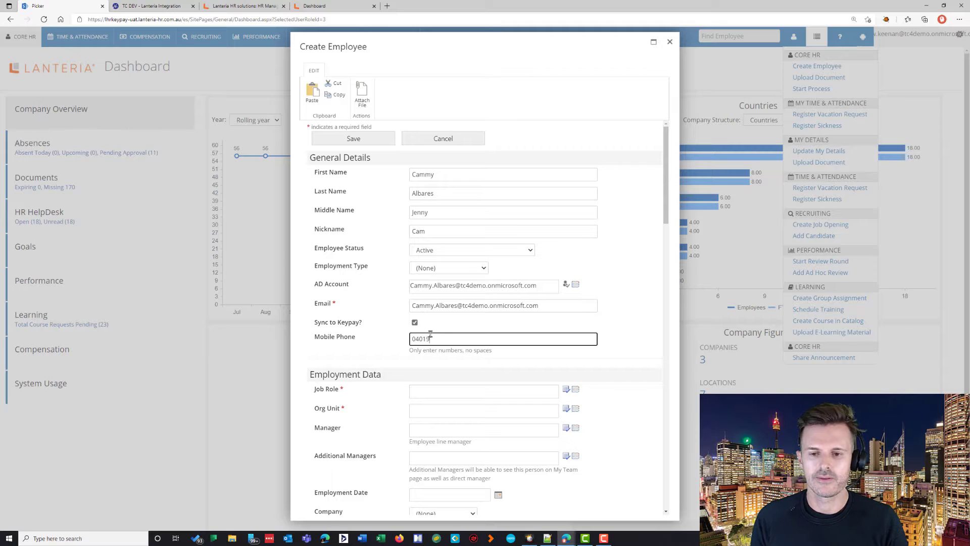
{"action": "left_click", "coordinate": [475, 391]}
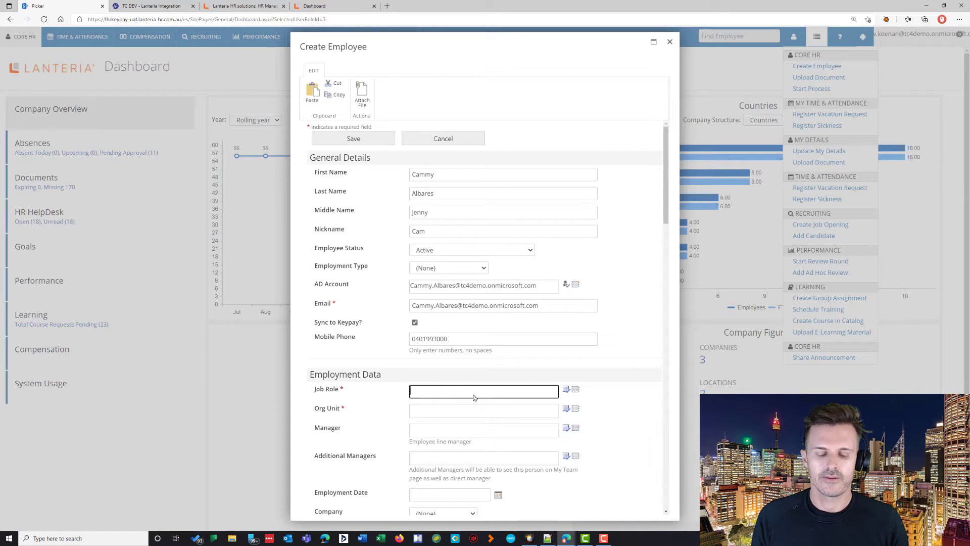
Step: Give the employee job role HR Rep and org unit Sales Dallas
{"action": "type", "text": "H R"}
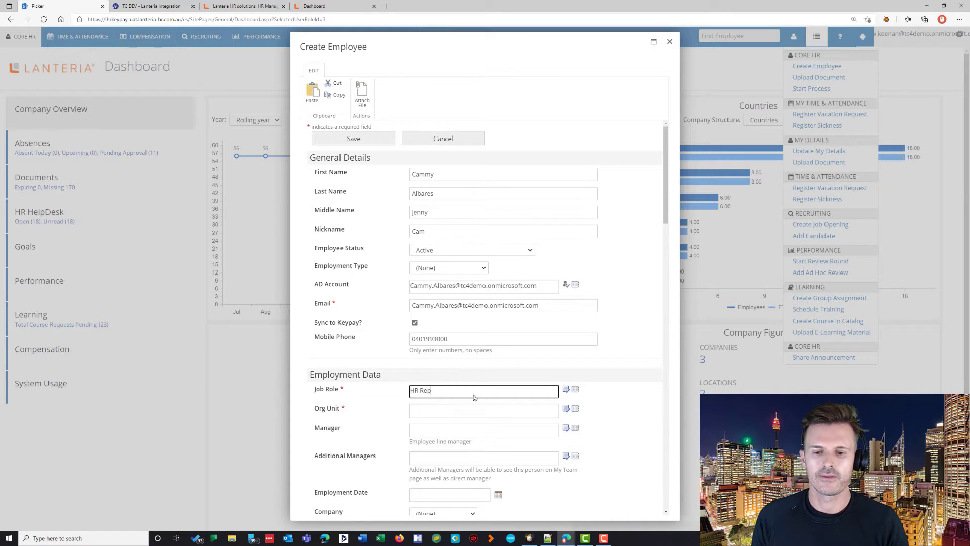
{"action": "left_click", "coordinate": [575, 409]}
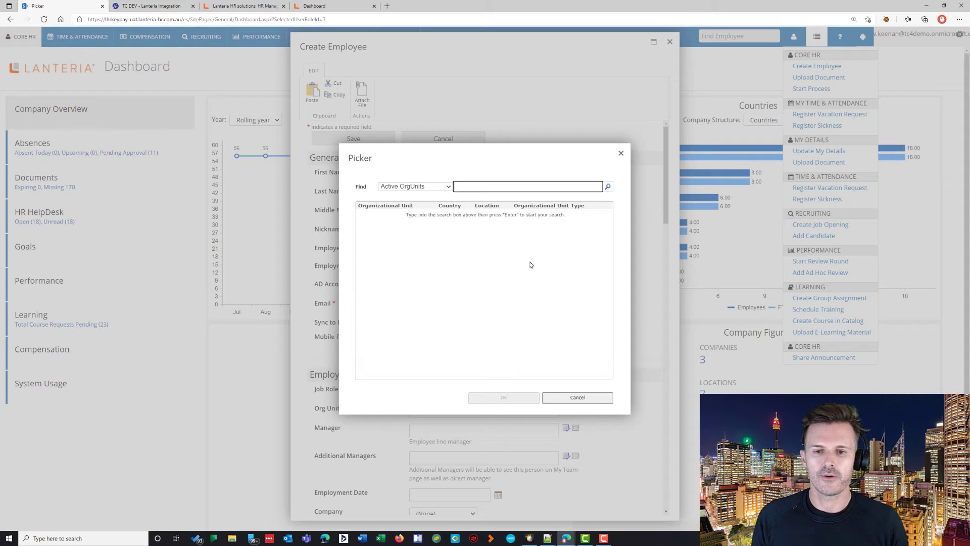
{"action": "key", "text": "Return"}
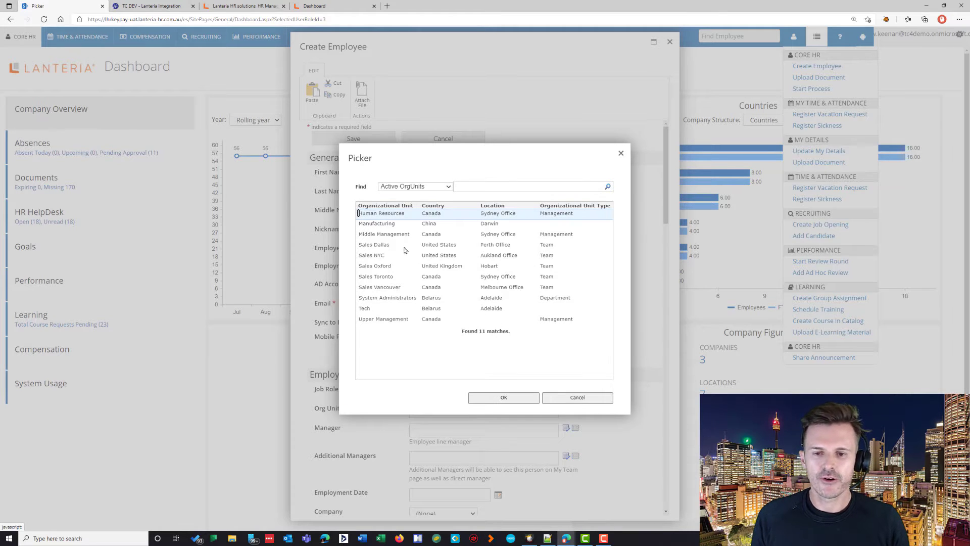
{"action": "left_click", "coordinate": [389, 246]}
{"action": "left_click", "coordinate": [504, 397]}
Step: Enter her street address, city and state in the contact details
{"action": "scroll", "coordinate": [510, 379], "scroll_direction": "down", "scroll_amount": 3}
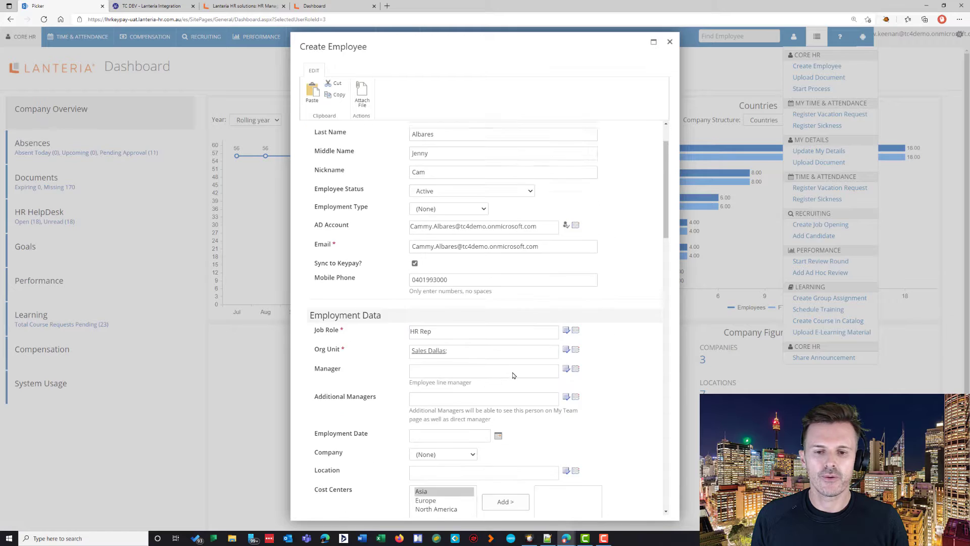
{"action": "scroll", "coordinate": [510, 362], "scroll_direction": "down", "scroll_amount": 1}
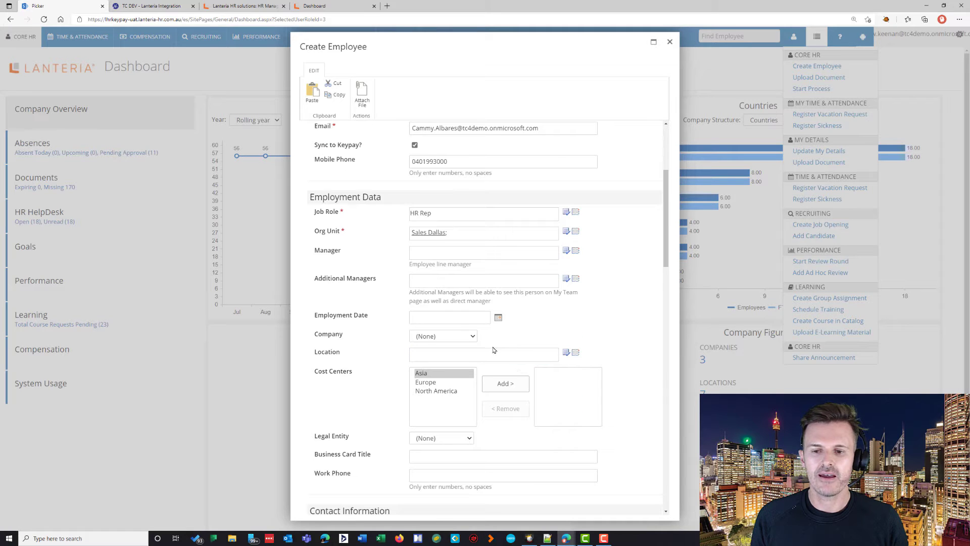
{"action": "scroll", "coordinate": [494, 349], "scroll_direction": "down", "scroll_amount": 1}
{"action": "scroll", "coordinate": [476, 324], "scroll_direction": "down", "scroll_amount": 3}
{"action": "left_click", "coordinate": [419, 291]}
{"action": "type", "text": "1 Smith "}
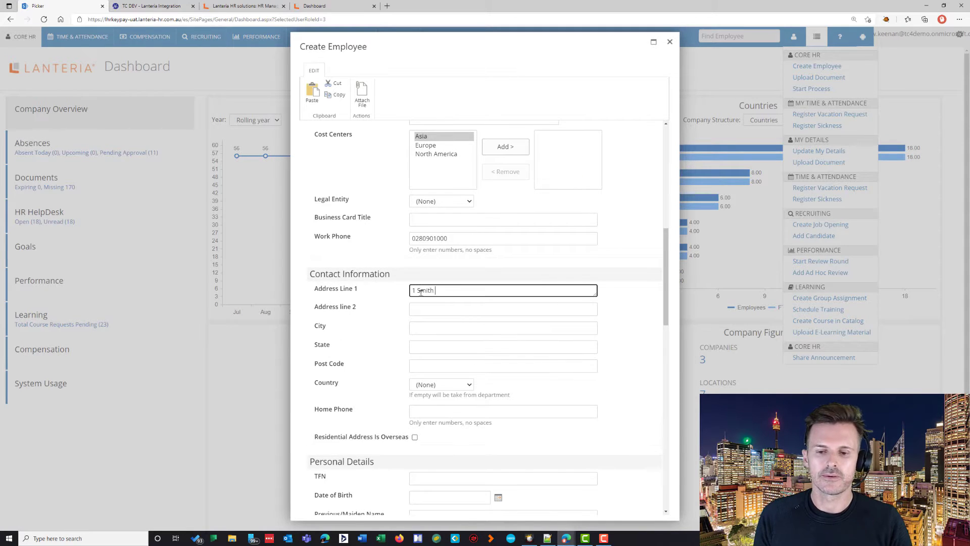
{"action": "type", "text": "Road"}
{"action": "key", "text": "Tab"}
{"action": "type", "text": "Smithtown"}
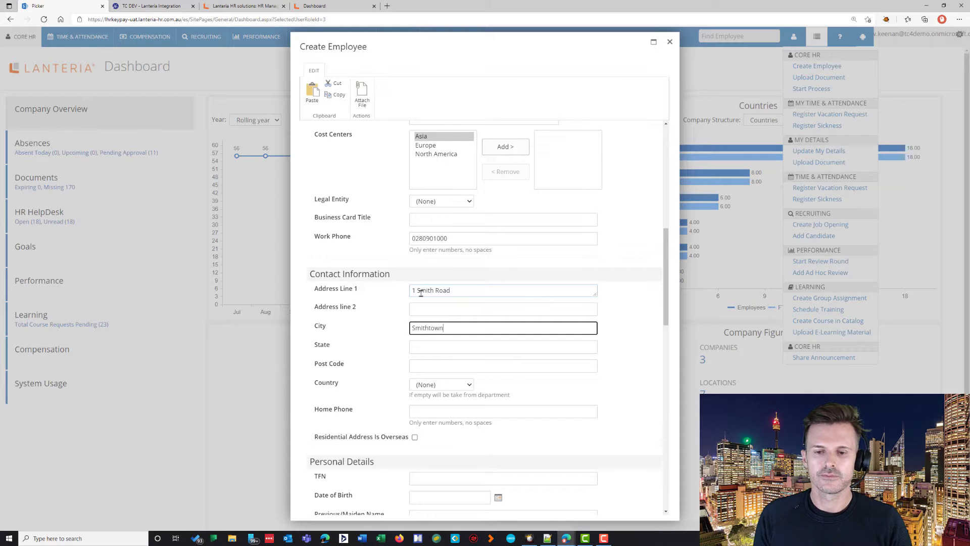
{"action": "key", "text": "Tab"}
{"action": "type", "text": "VIC"}
Step: Fill in her post code, set country to Australia and enter her home phone
{"action": "key", "text": "Tab"}
{"action": "type", "text": "3000"}
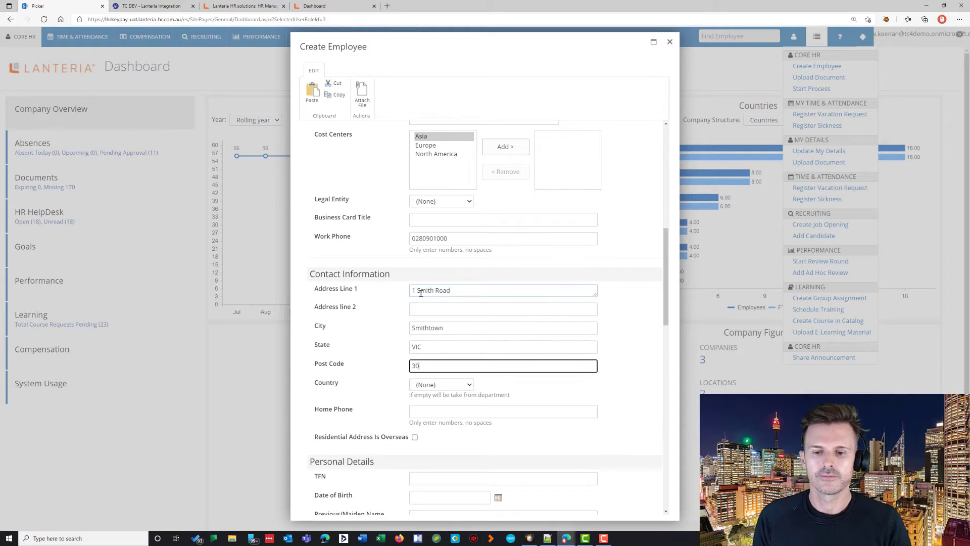
{"action": "key", "text": "Tab"}
{"action": "type", "text": "aus"}
{"action": "key", "text": "Tab"}
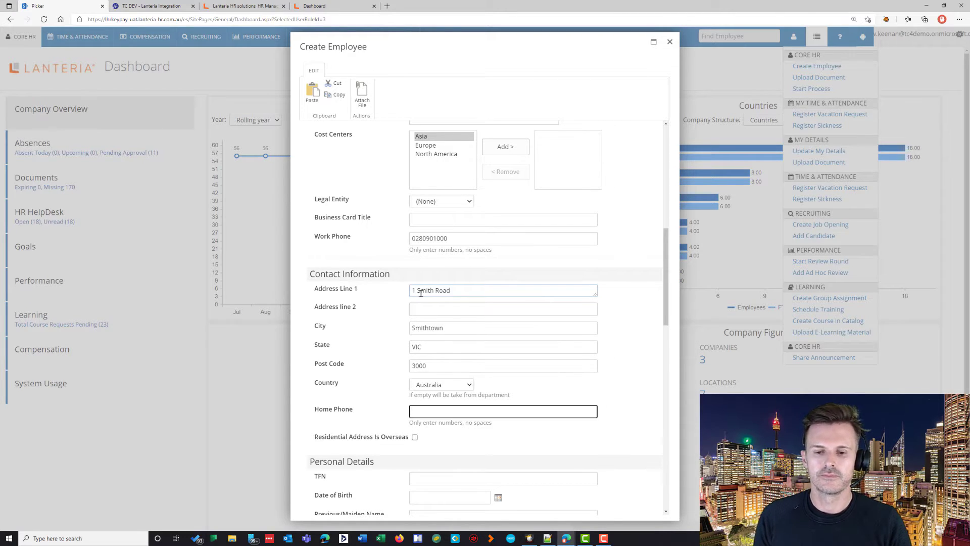
{"action": "type", "text": "029999999"}
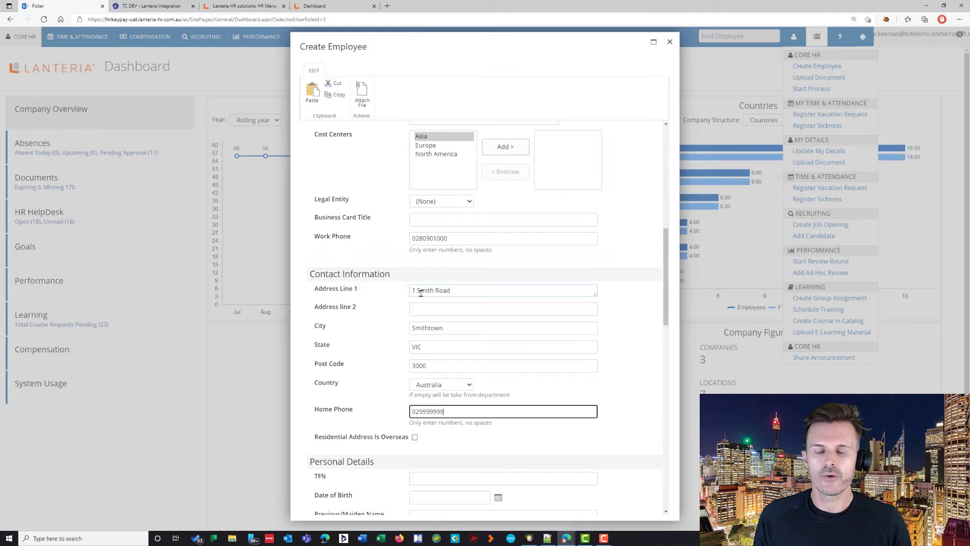
{"action": "type", "text": "9"}
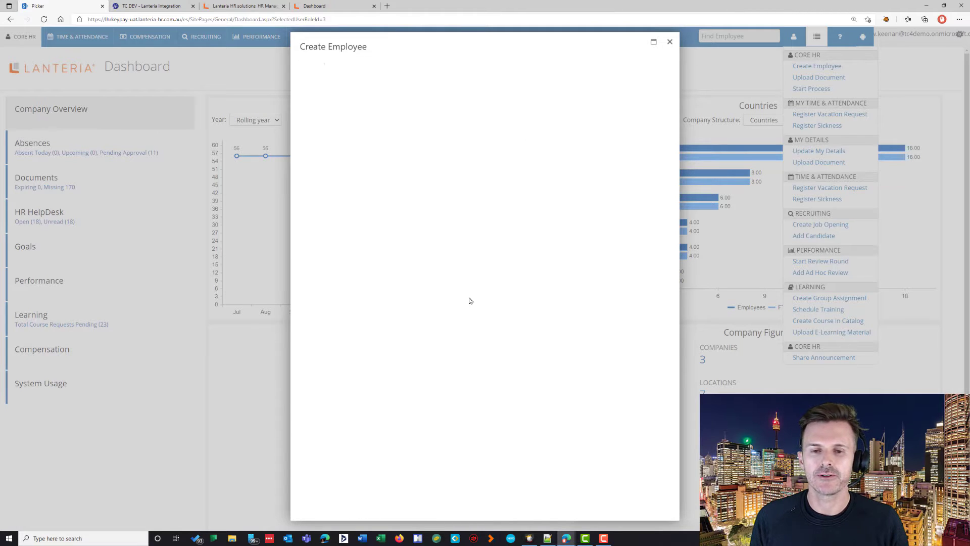
Step: Set the job assignment start date to 10/06/2021, leaving the end date empty
{"action": "left_click", "coordinate": [439, 215]}
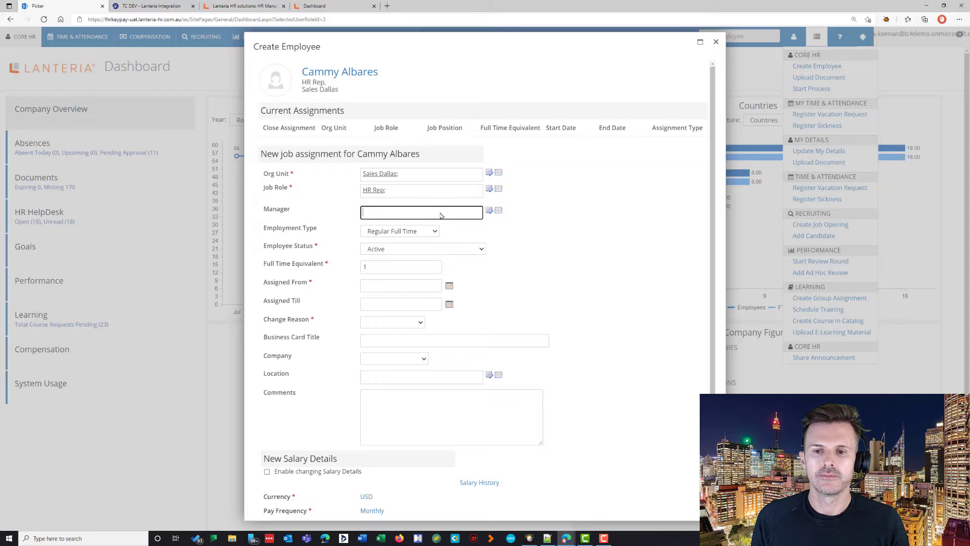
{"action": "left_click", "coordinate": [397, 286]}
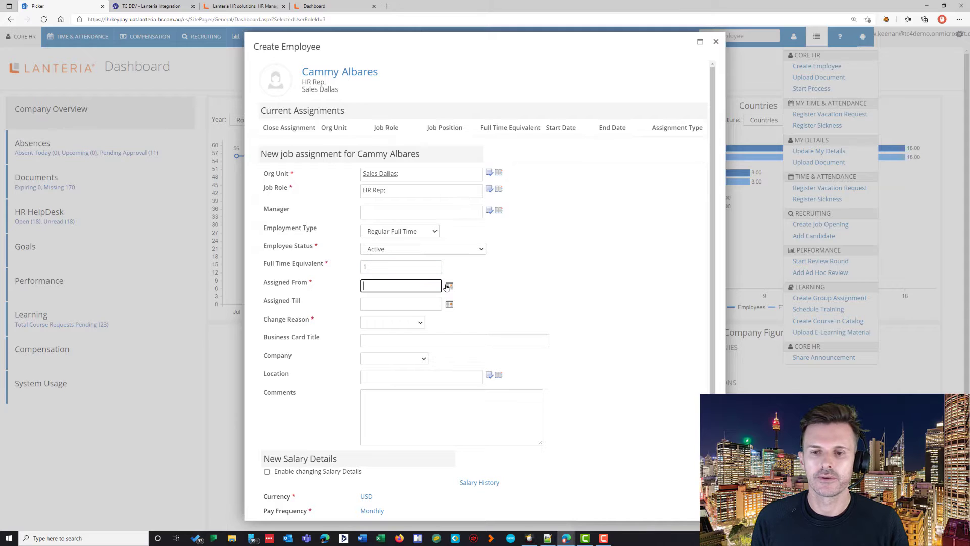
{"action": "left_click", "coordinate": [448, 287]}
{"action": "left_click", "coordinate": [407, 331]}
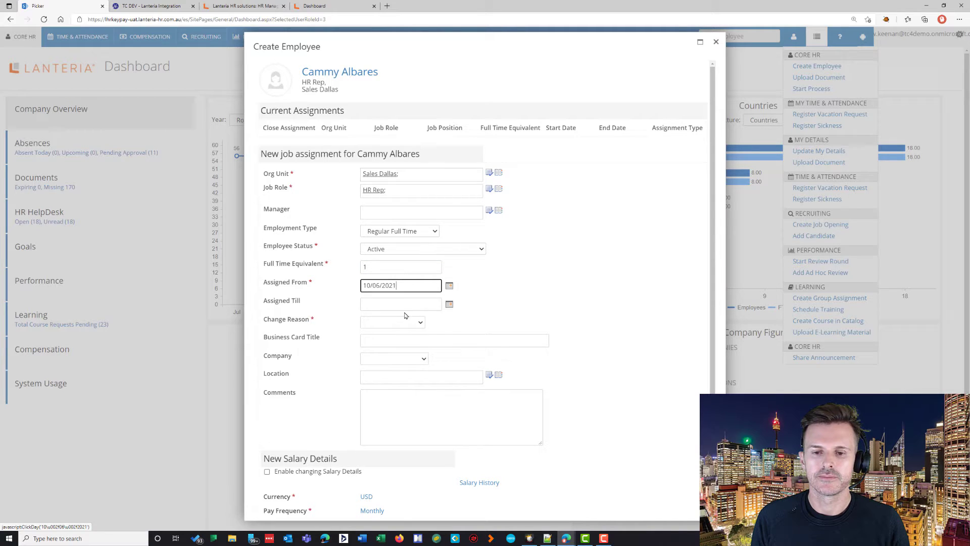
{"action": "left_click", "coordinate": [448, 305]}
{"action": "left_click", "coordinate": [435, 304]}
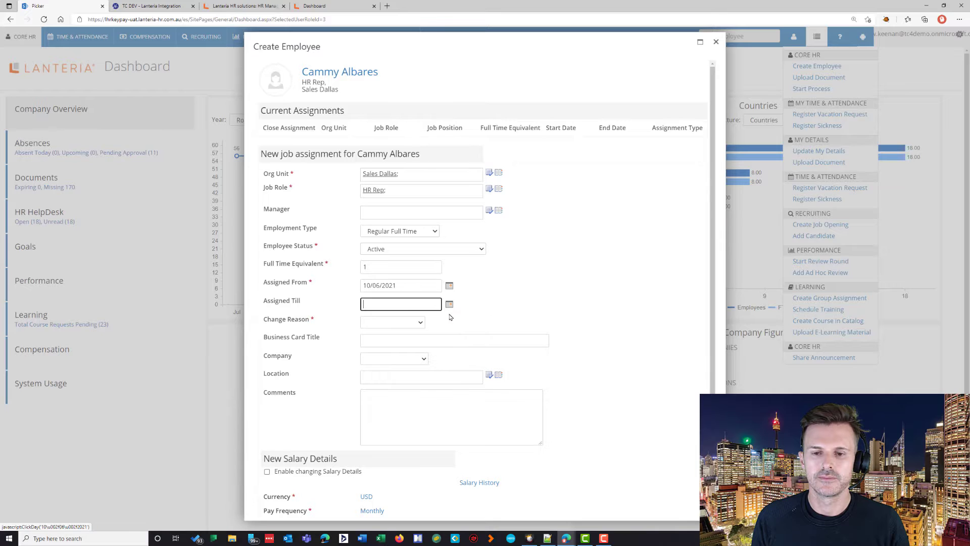
Step: Choose New Hire as the change reason and create the employee
{"action": "left_click", "coordinate": [421, 325]}
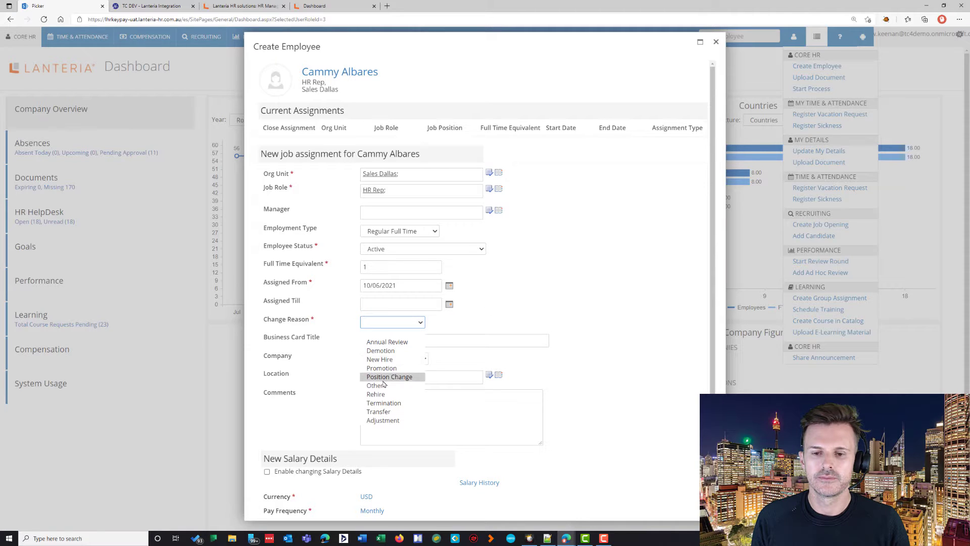
{"action": "left_click", "coordinate": [387, 361]}
{"action": "scroll", "coordinate": [416, 394], "scroll_direction": "down", "scroll_amount": 3}
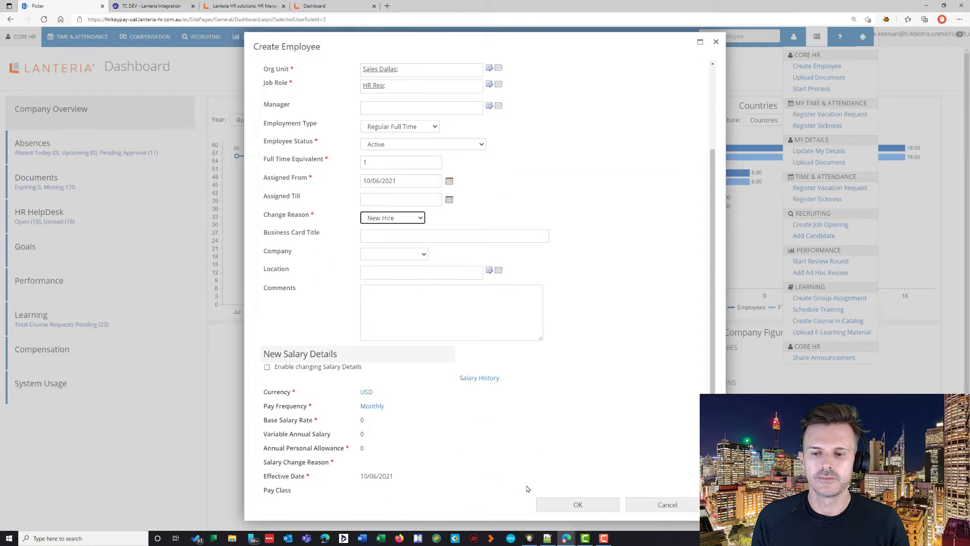
{"action": "left_click", "coordinate": [576, 503]}
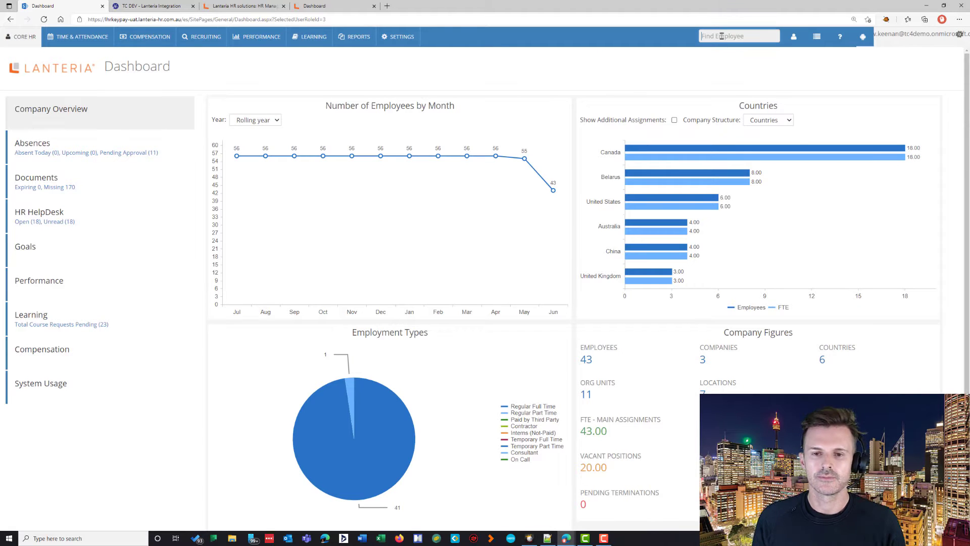
Step: Open the new HR Rep's record from Core HR Employees and select her KeyPay employee ID
{"action": "left_click", "coordinate": [25, 39]}
{"action": "left_click", "coordinate": [188, 75]}
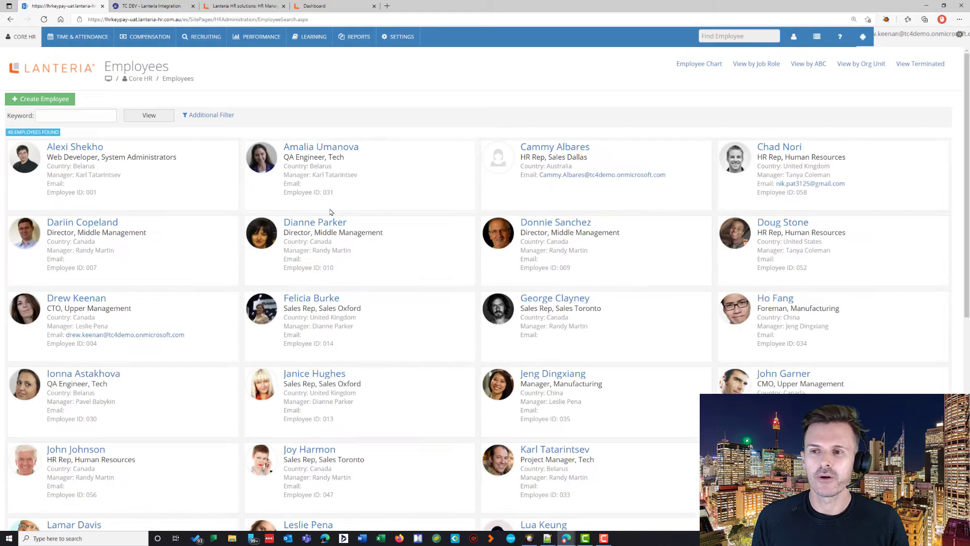
{"action": "left_click", "coordinate": [562, 149]}
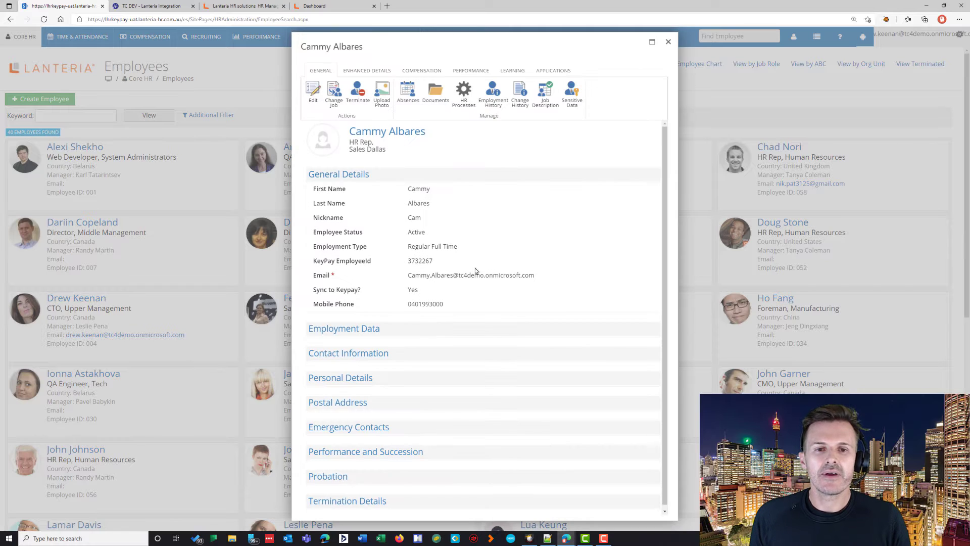
{"action": "double_click", "coordinate": [424, 262]}
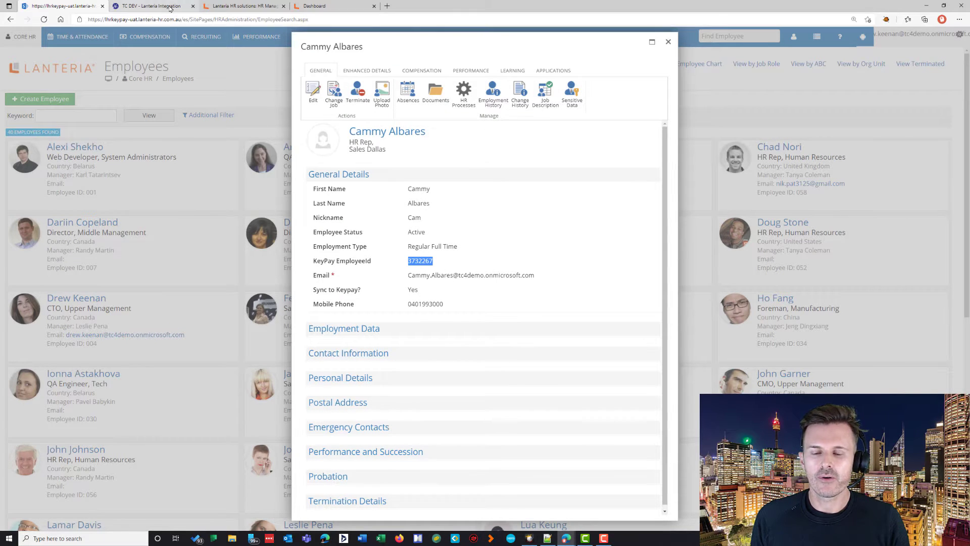
{"action": "left_click", "coordinate": [150, 6]}
Step: Reload the Lanteria Pay dashboard to initiate self setup for the incomplete HR Rep
{"action": "left_click", "coordinate": [47, 39]}
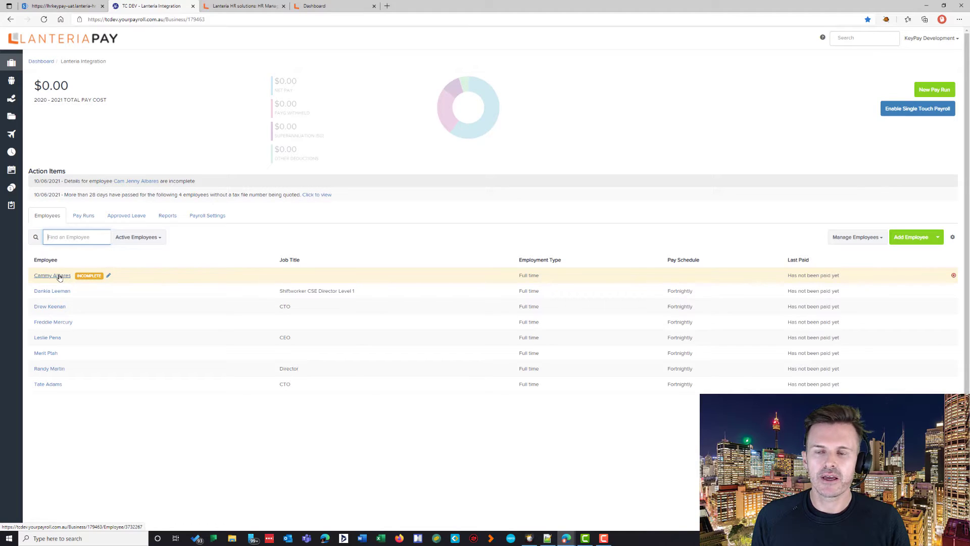
{"action": "key", "text": "alt+Tab"}
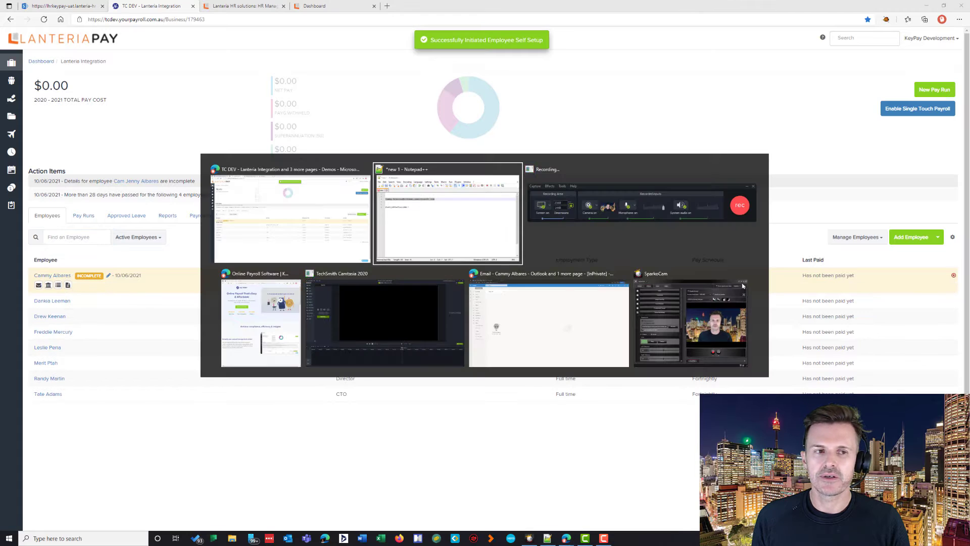
Step: Open the Employee Self Setup email in the Outlook inbox and follow its Setup my employee file link
{"action": "left_click", "coordinate": [579, 325]}
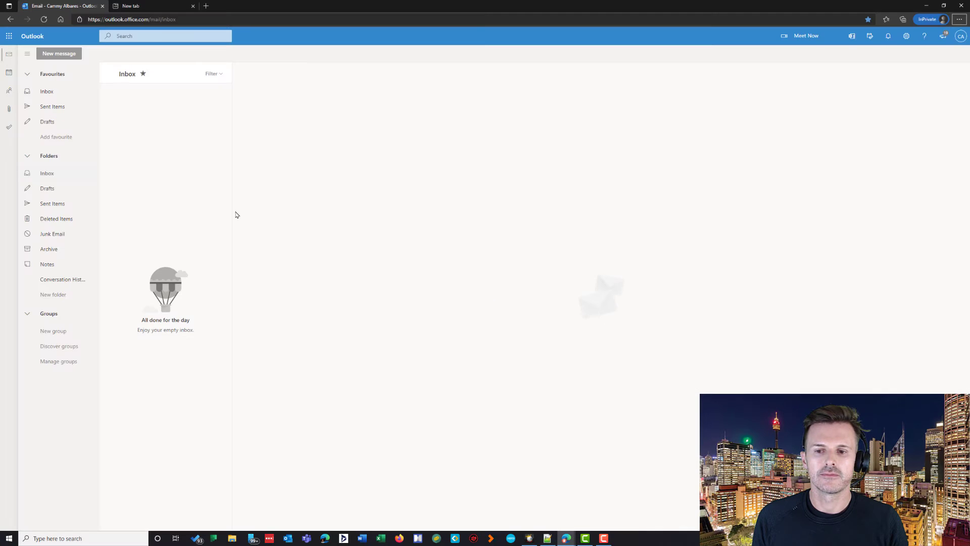
{"action": "left_click", "coordinate": [59, 92]}
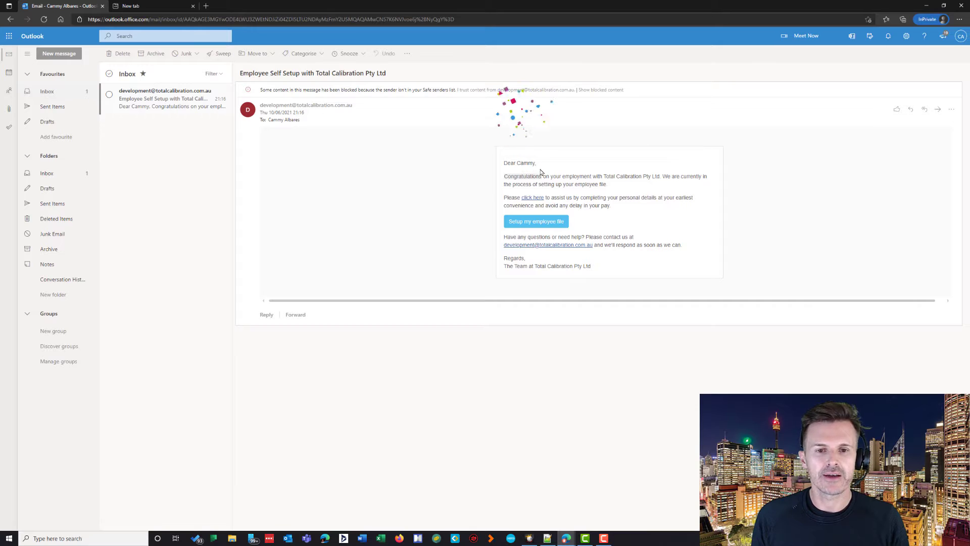
{"action": "left_click", "coordinate": [540, 224]}
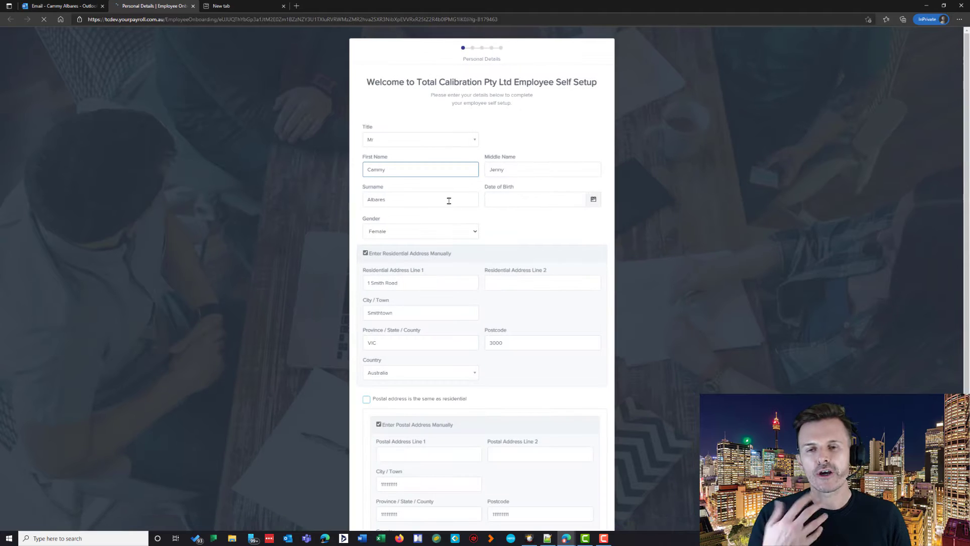
Step: Set the title to Ms and the date of birth to 19/12/1999
{"action": "left_click", "coordinate": [418, 137]}
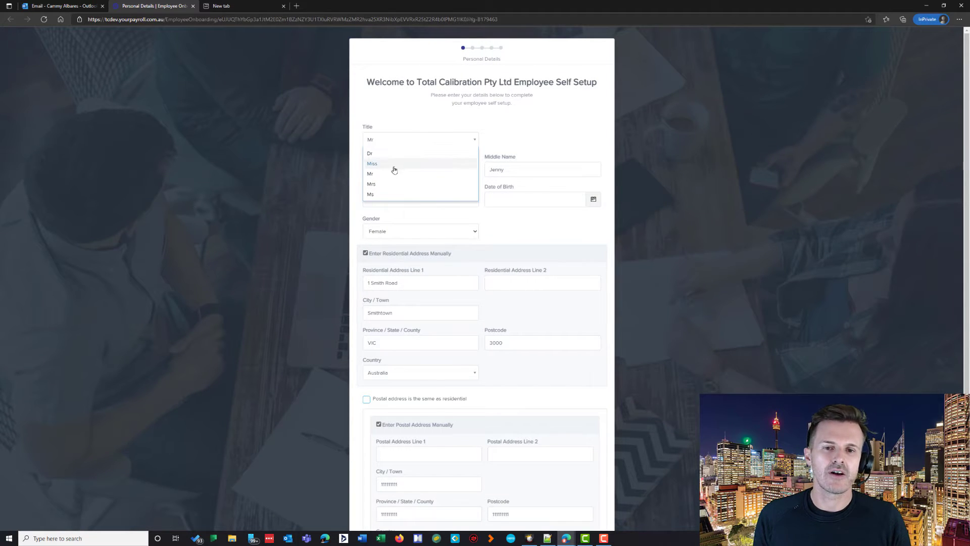
{"action": "left_click", "coordinate": [380, 195]}
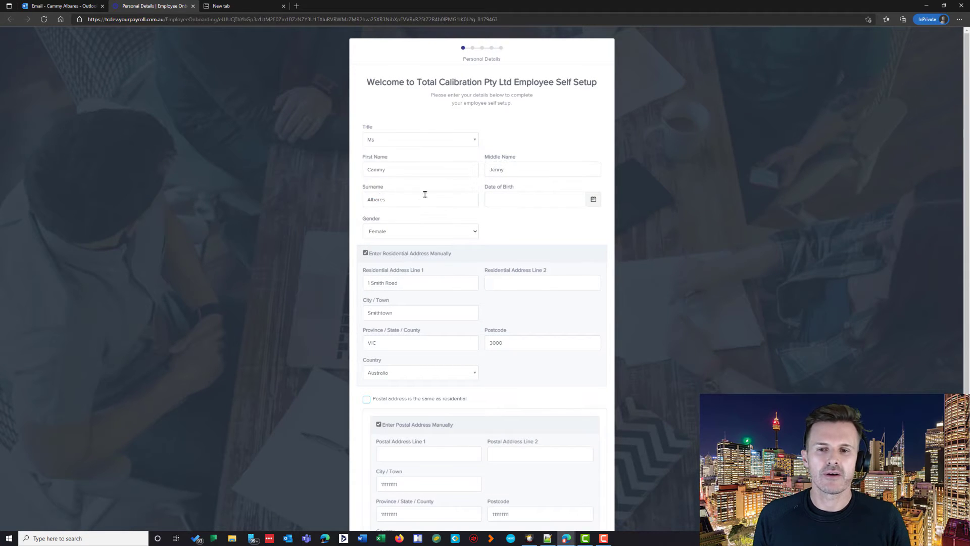
{"action": "left_click", "coordinate": [546, 199]}
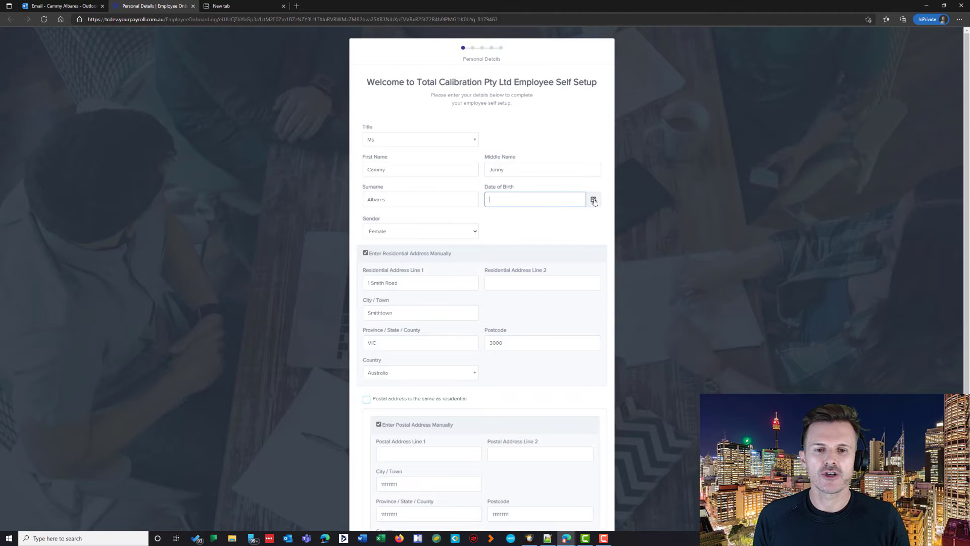
{"action": "left_click", "coordinate": [594, 200]}
{"action": "left_click_drag", "start_coordinate": [515, 199], "coordinate": [486, 199]}
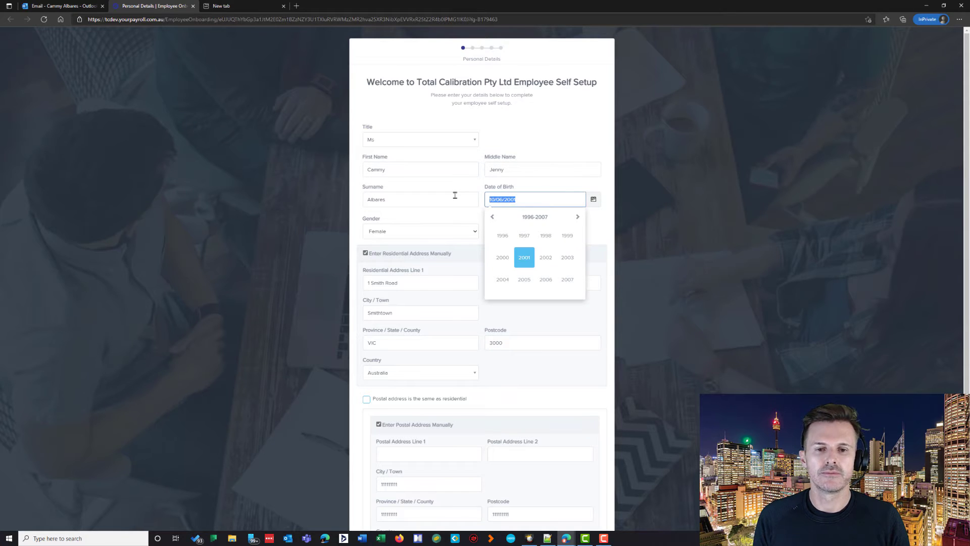
{"action": "type", "text": "19/12/1"}
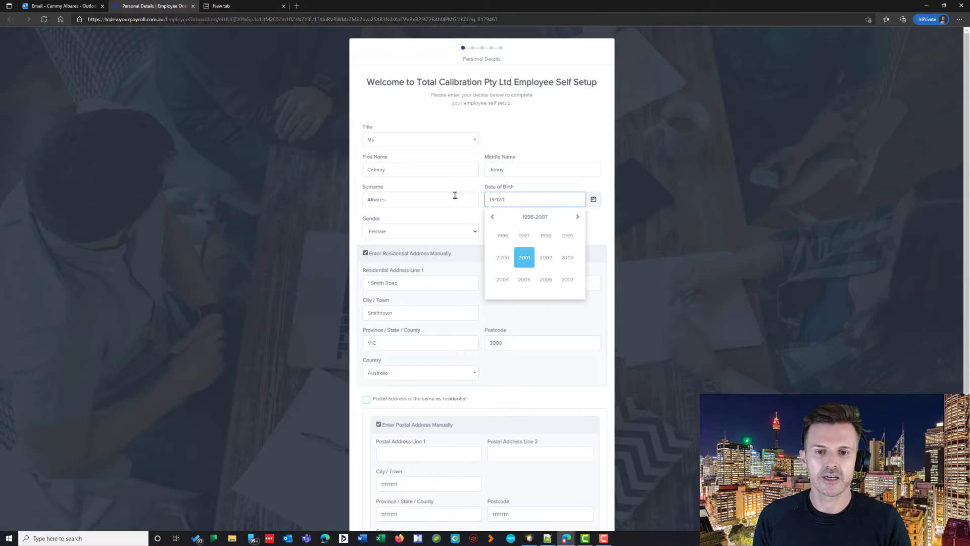
{"action": "type", "text": "999"}
{"action": "key", "text": "Tab"}
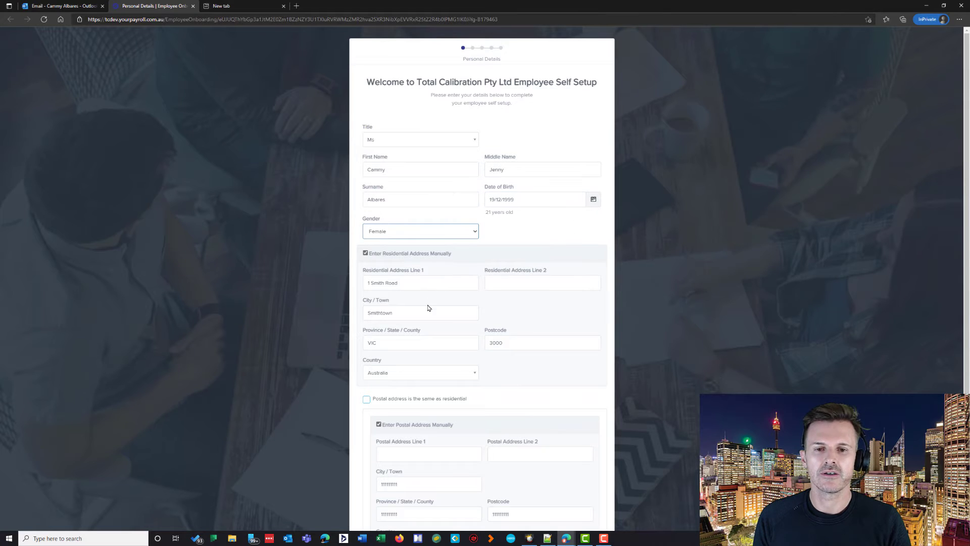
Step: Make the postal address the same as residential and continue to Banking Details
{"action": "scroll", "coordinate": [458, 301], "scroll_direction": "down", "scroll_amount": 3}
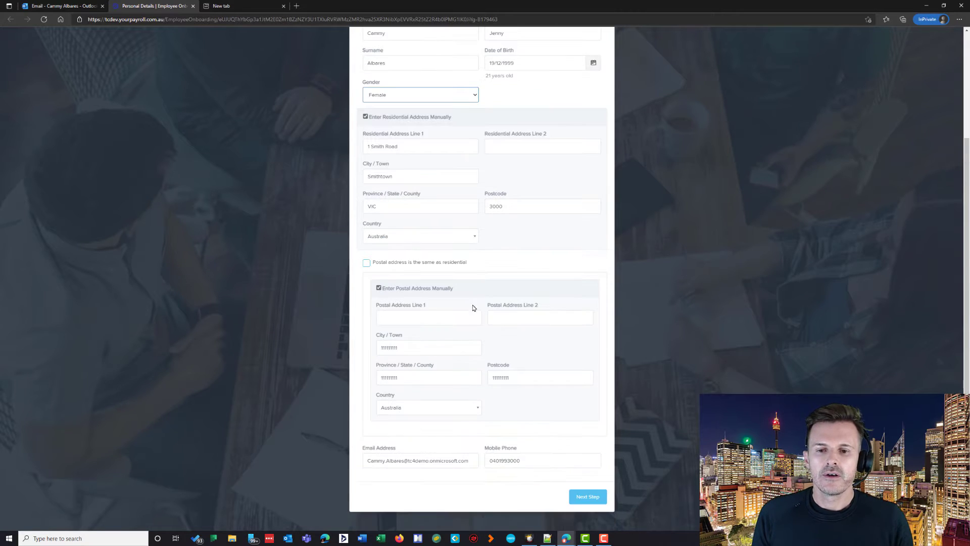
{"action": "left_click", "coordinate": [366, 262]}
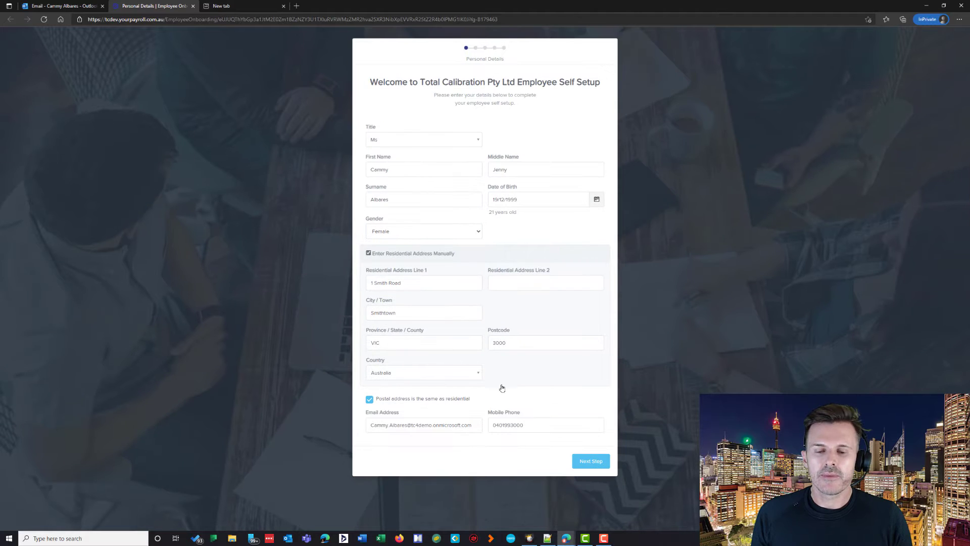
{"action": "left_click", "coordinate": [585, 457]}
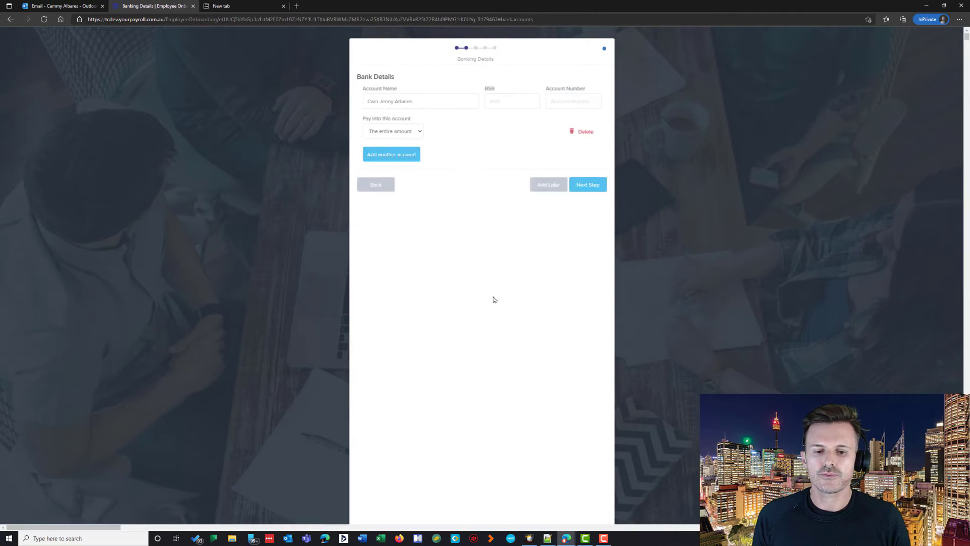
Step: Fill in the first bank account and pay 80% of the salary into it
{"action": "left_click", "coordinate": [509, 100]}
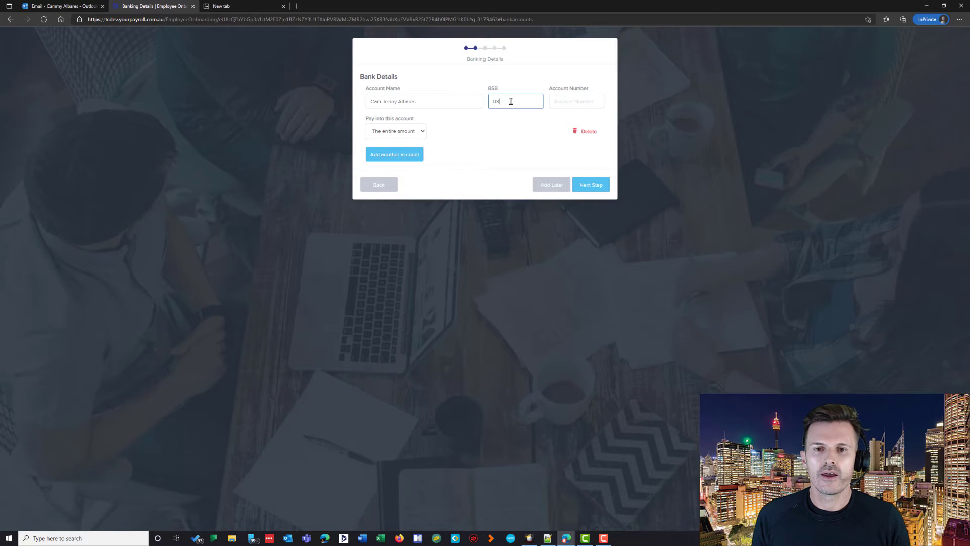
{"action": "key", "text": "Tab"}
{"action": "type", "text": "0"}
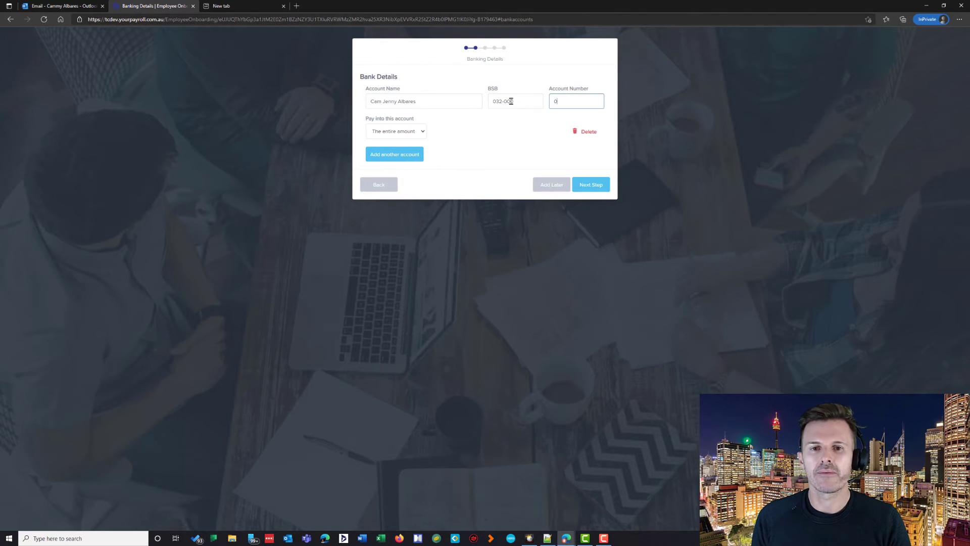
{"action": "key", "text": "Tab"}
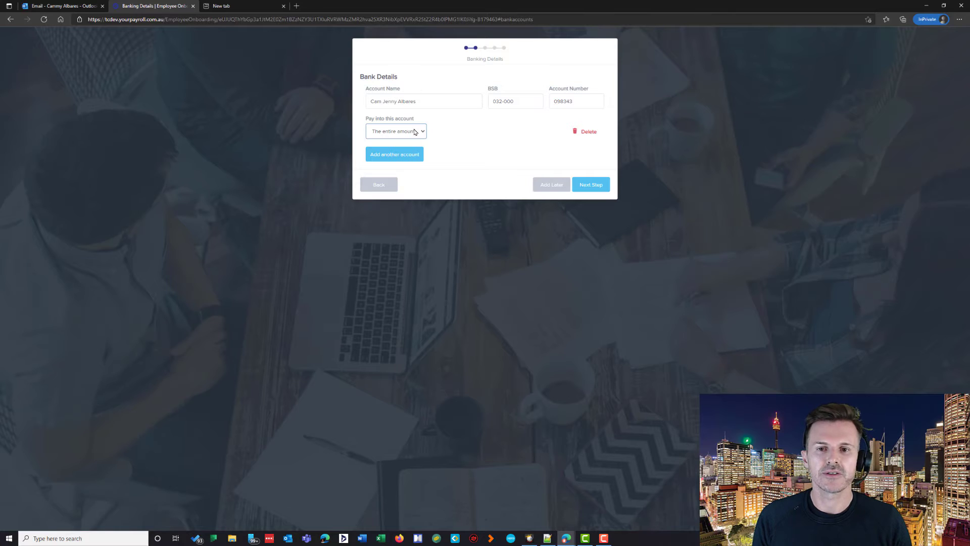
{"action": "left_click", "coordinate": [418, 131]}
{"action": "left_click", "coordinate": [386, 154]}
{"action": "left_click", "coordinate": [387, 154]}
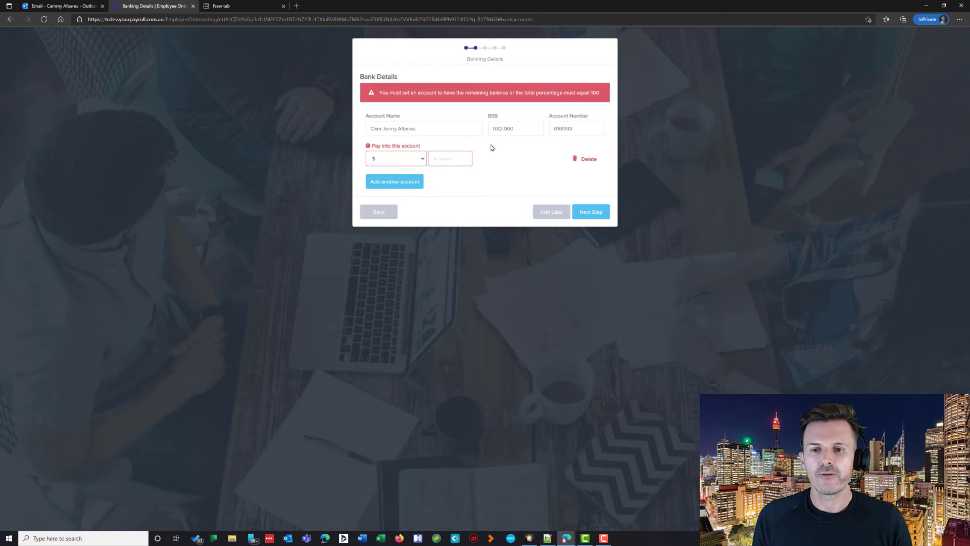
{"action": "left_click", "coordinate": [409, 161]}
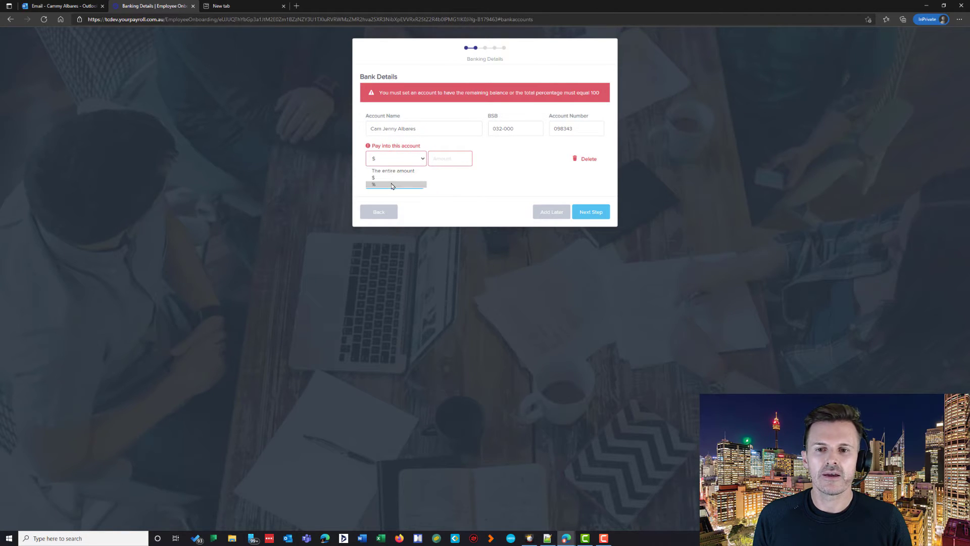
{"action": "left_click", "coordinate": [394, 181]}
{"action": "left_click", "coordinate": [444, 159]}
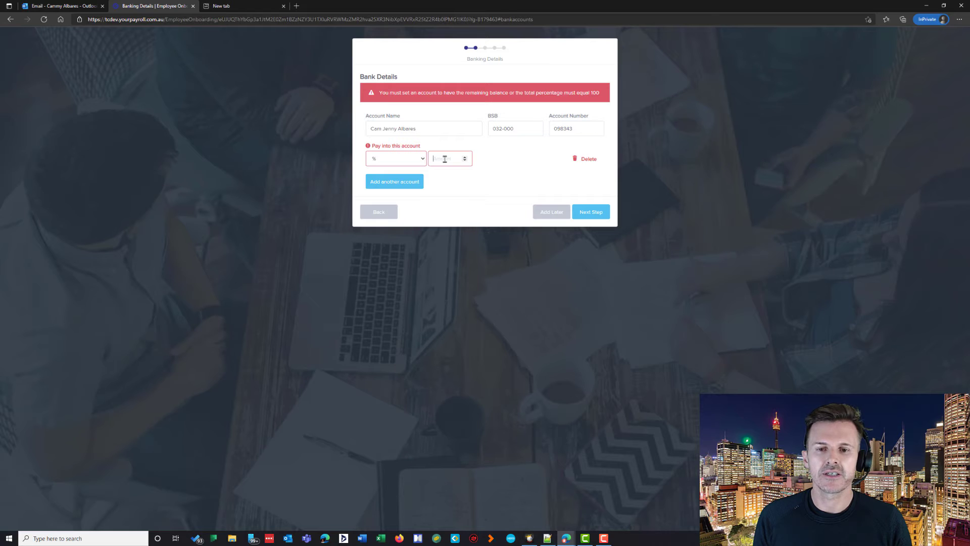
{"action": "type", "text": "80"}
Step: Add a second account with BSB 062-000 and its account number for the remaining amount
{"action": "left_click", "coordinate": [421, 178]}
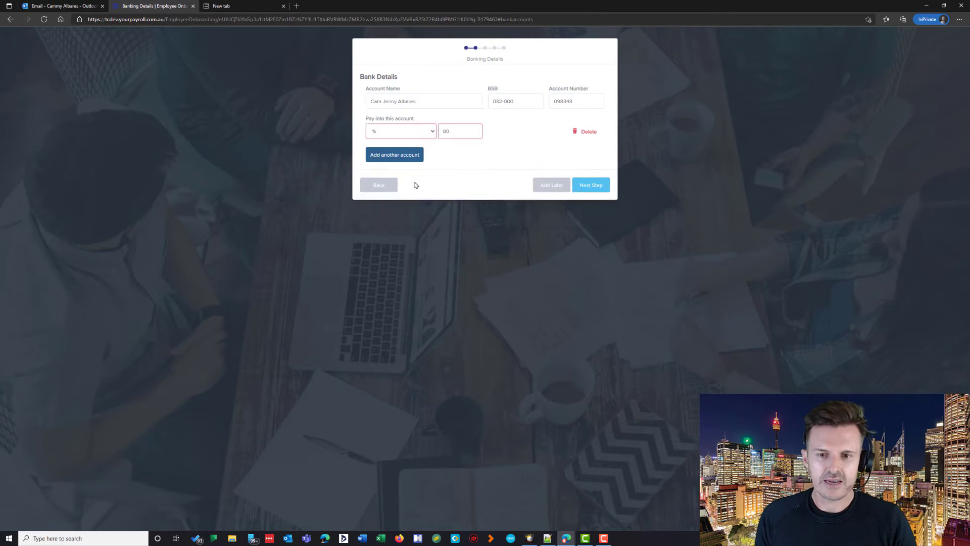
{"action": "left_click", "coordinate": [505, 167]}
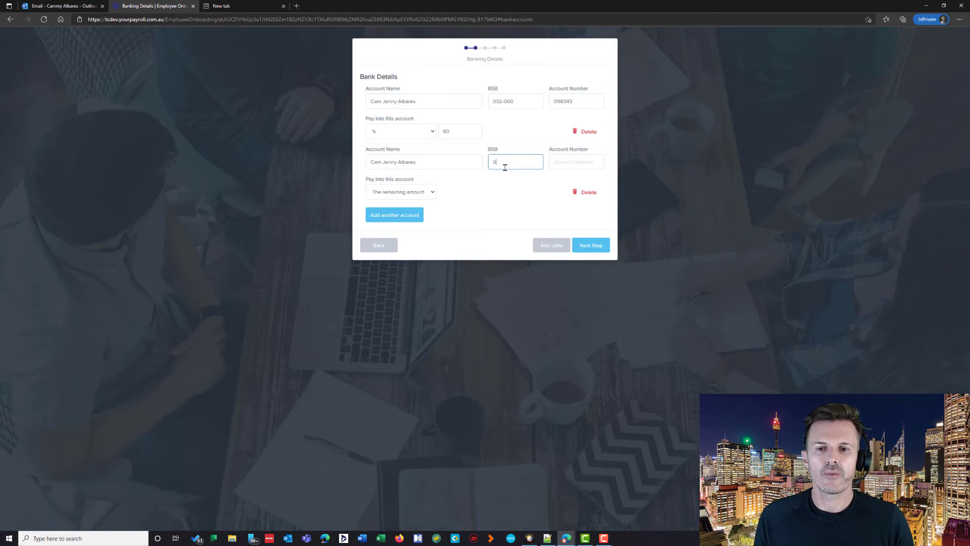
{"action": "type", "text": "062-000"}
{"action": "key", "text": "Tab"}
{"action": "type", "text": "3"}
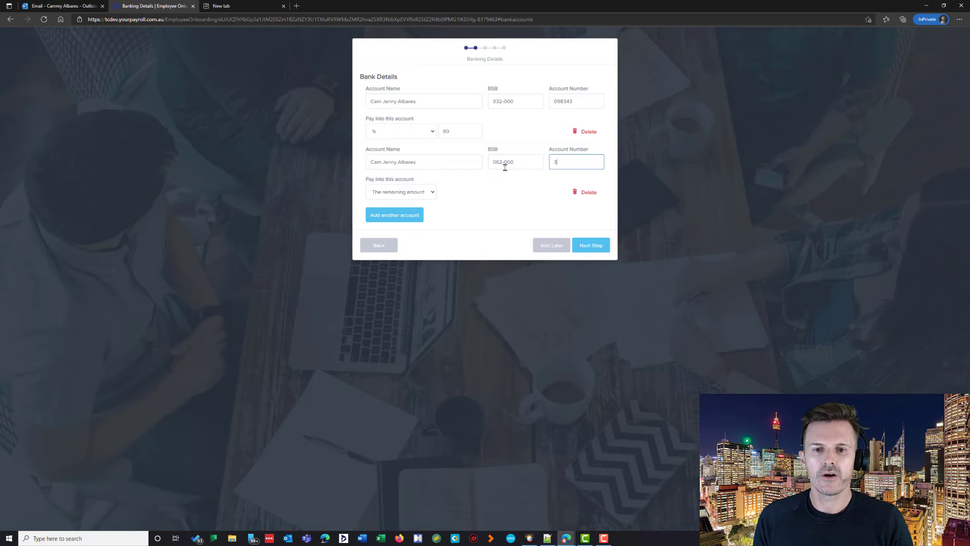
{"action": "key", "text": "Tab"}
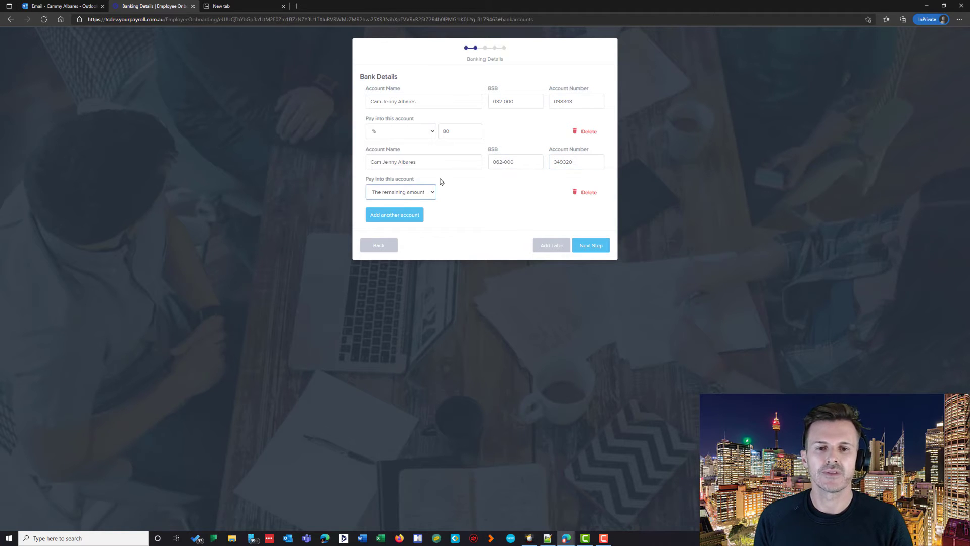
Step: Move to the super fund step and select Australian Ethical Retail Superannuation Fund
{"action": "left_click", "coordinate": [590, 245]}
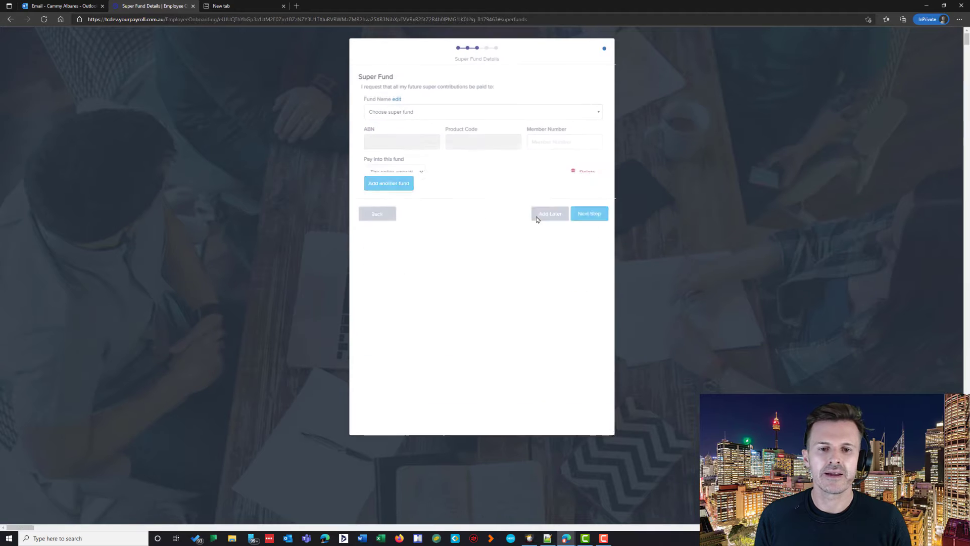
{"action": "left_click", "coordinate": [439, 115]}
{"action": "type", "text": "au"}
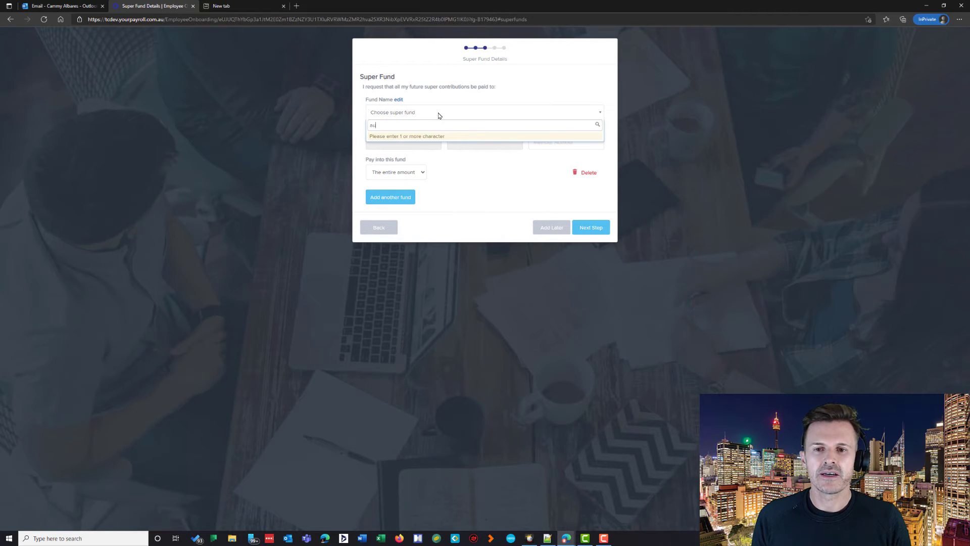
{"action": "type", "text": "stralian"}
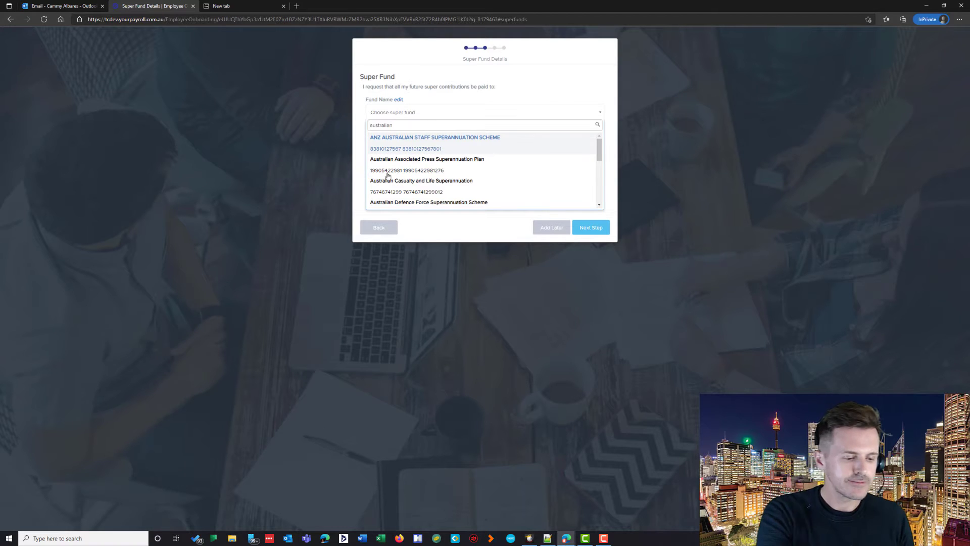
{"action": "type", "text": "eh"}
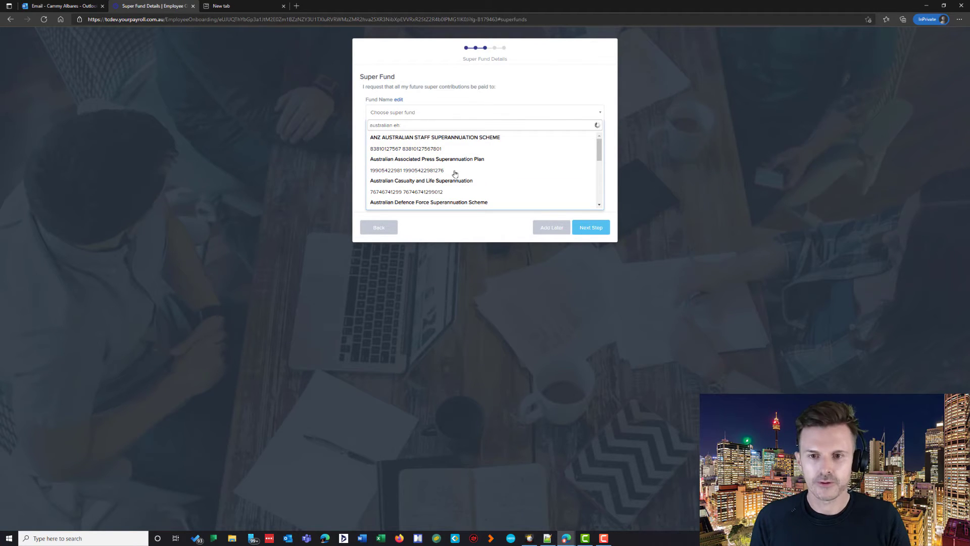
{"action": "key", "text": "BackSpace"}
{"action": "key", "text": "BackSpace"}
{"action": "key", "text": "BackSpace"}
{"action": "key", "text": "BackSpace"}
{"action": "key", "text": "BackSpace"}
{"action": "key", "text": "BackSpace"}
{"action": "key", "text": "BackSpace"}
{"action": "key", "text": "BackSpace"}
{"action": "key", "text": "BackSpace"}
{"action": "key", "text": "BackSpace"}
{"action": "key", "text": "BackSpace"}
{"action": "key", "text": "BackSpace"}
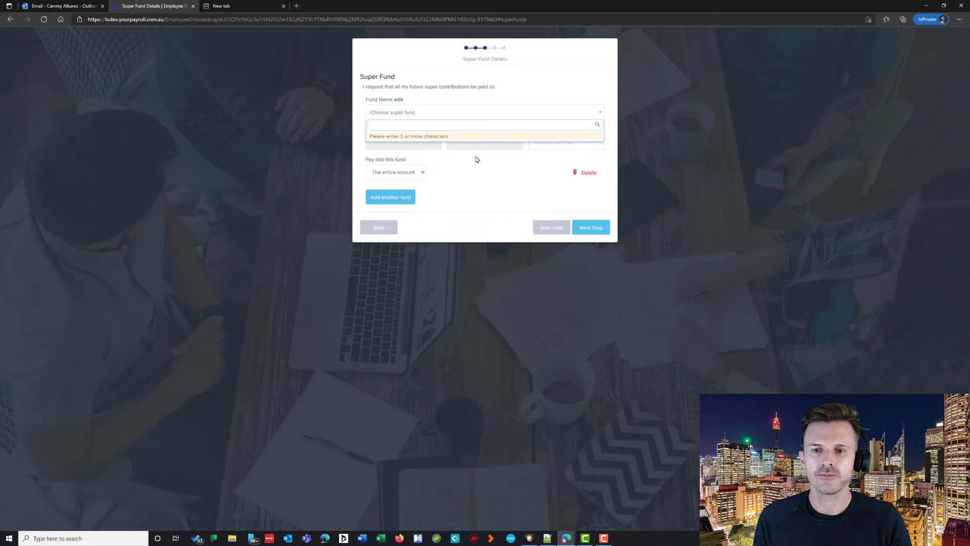
{"action": "left_click", "coordinate": [484, 161]}
{"action": "left_click", "coordinate": [419, 112]}
{"action": "type", "text": "Au"}
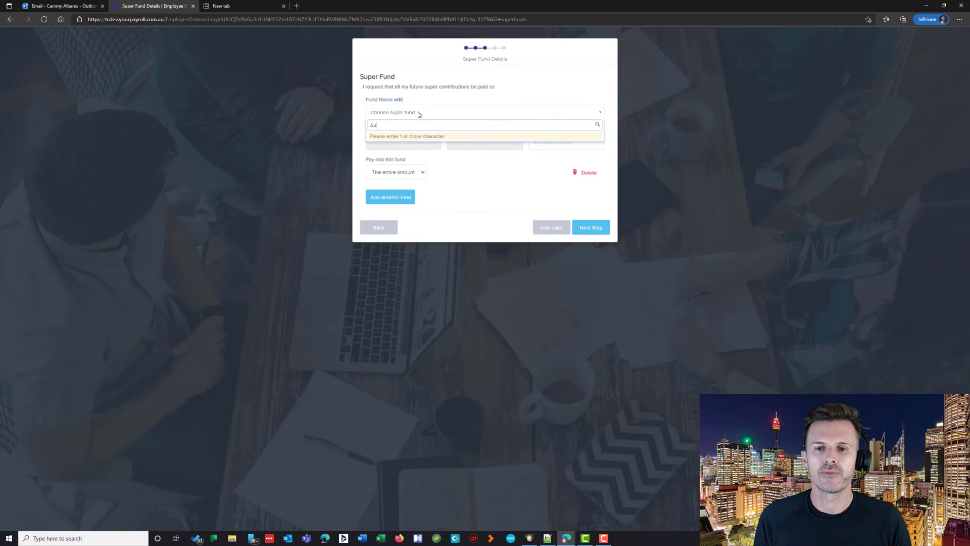
{"action": "type", "text": "stralian ethical"}
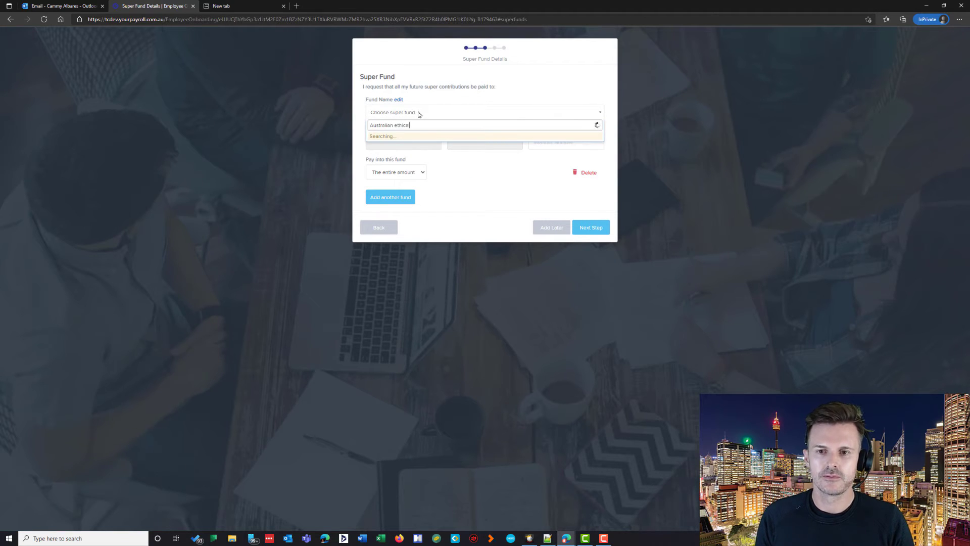
{"action": "left_click", "coordinate": [425, 135]}
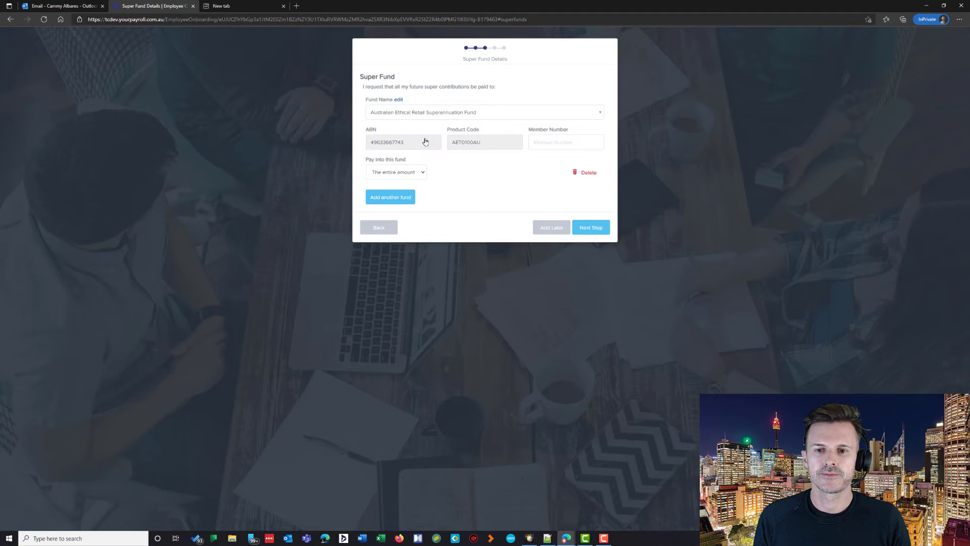
Step: Enter the fund member number and continue to the Tax File Declaration
{"action": "left_click", "coordinate": [548, 143]}
{"action": "type", "text": "000"}
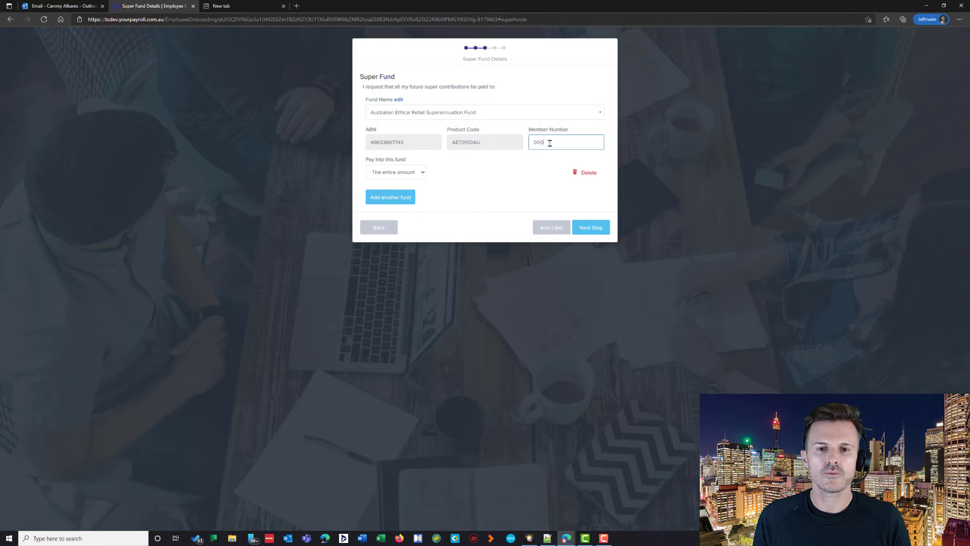
{"action": "type", "text": "01"}
{"action": "left_click", "coordinate": [592, 228]}
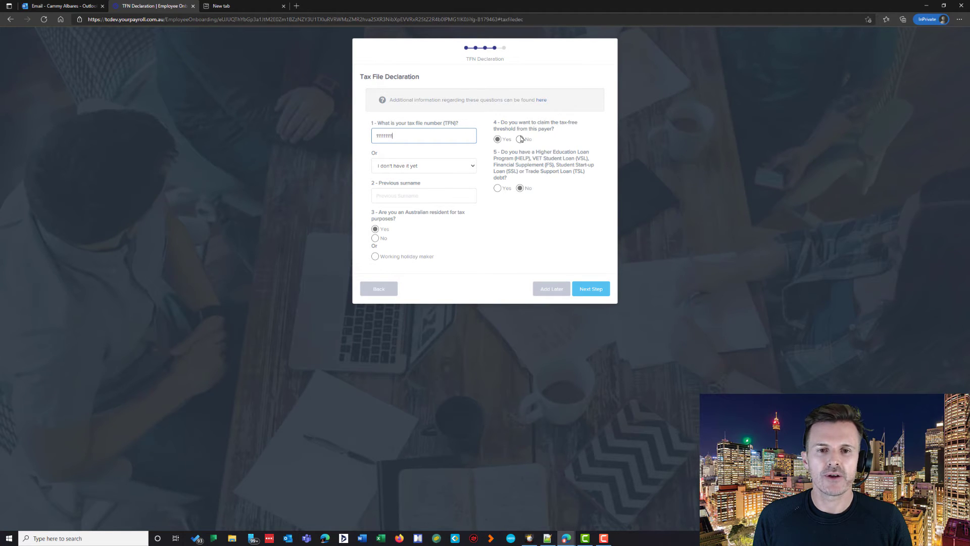
Step: Submit the tax file declaration and enter the verification code sent to the phone
{"action": "left_click", "coordinate": [590, 289]}
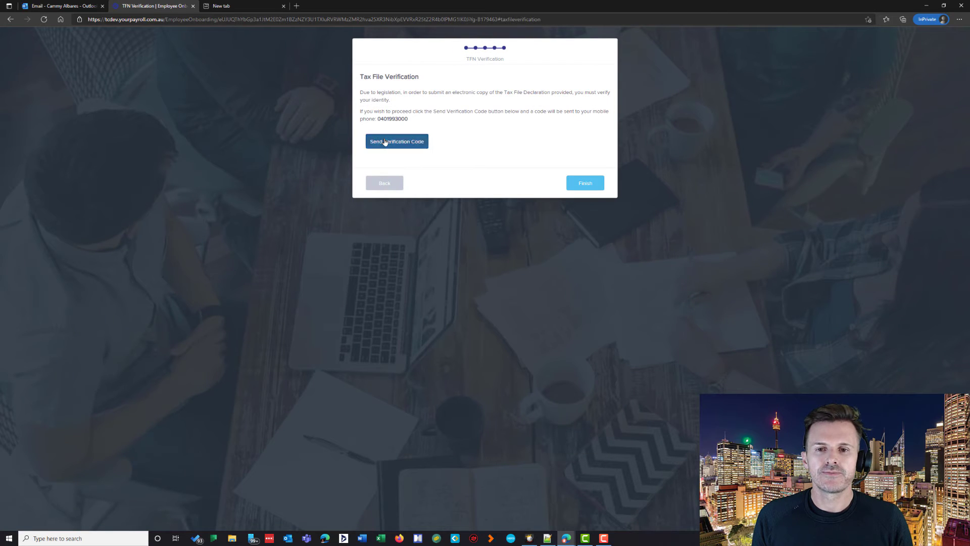
{"action": "left_click", "coordinate": [386, 141]}
{"action": "left_click", "coordinate": [446, 171]}
{"action": "key", "text": "BackSpace"}
{"action": "key", "text": "BackSpace"}
{"action": "key", "text": "BackSpace"}
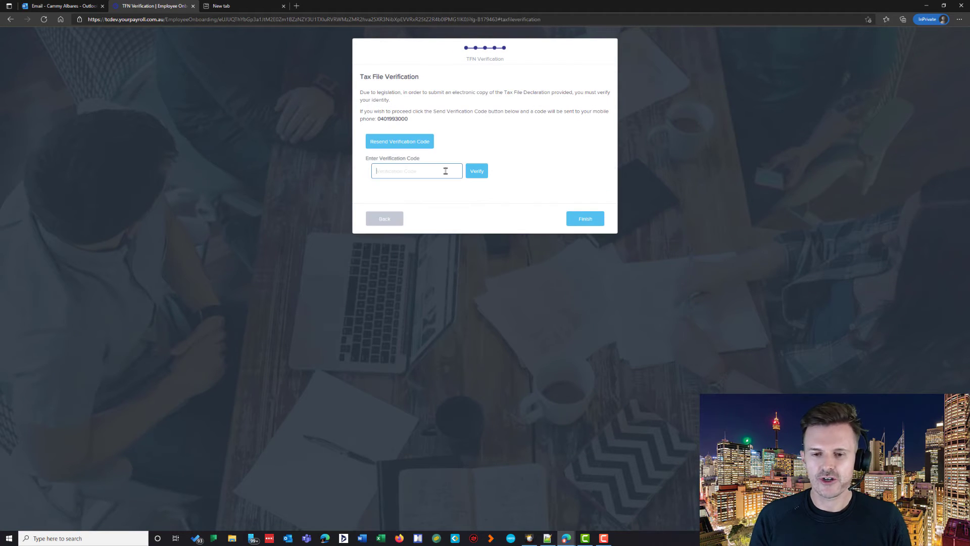
{"action": "key", "text": "Return"}
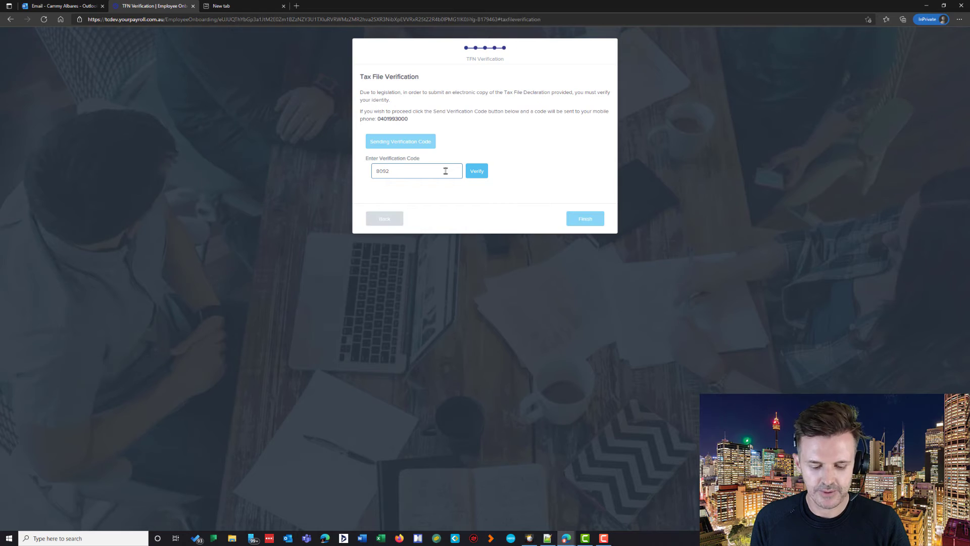
Step: Verify the code, finish the self setup and return to the payroll dashboard
{"action": "left_click", "coordinate": [477, 171]}
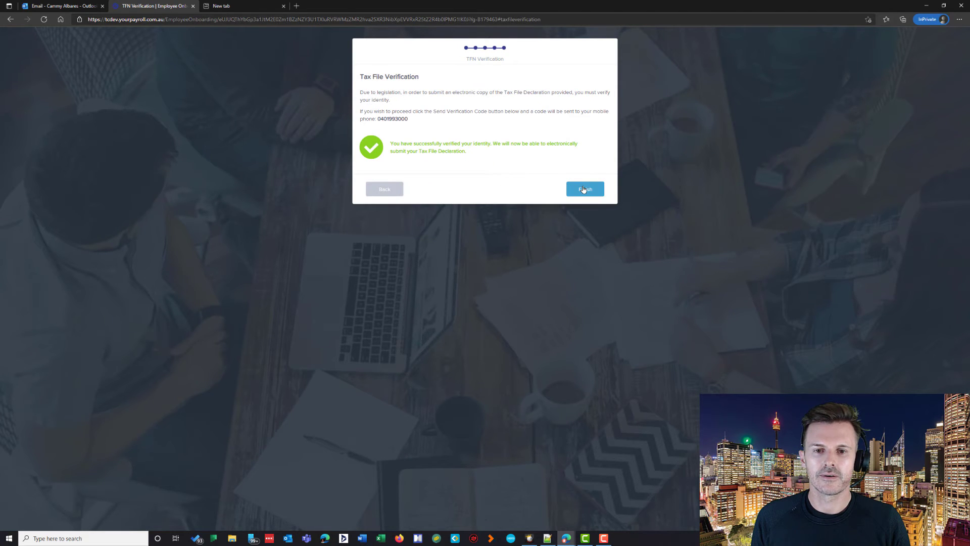
{"action": "left_click", "coordinate": [584, 189]}
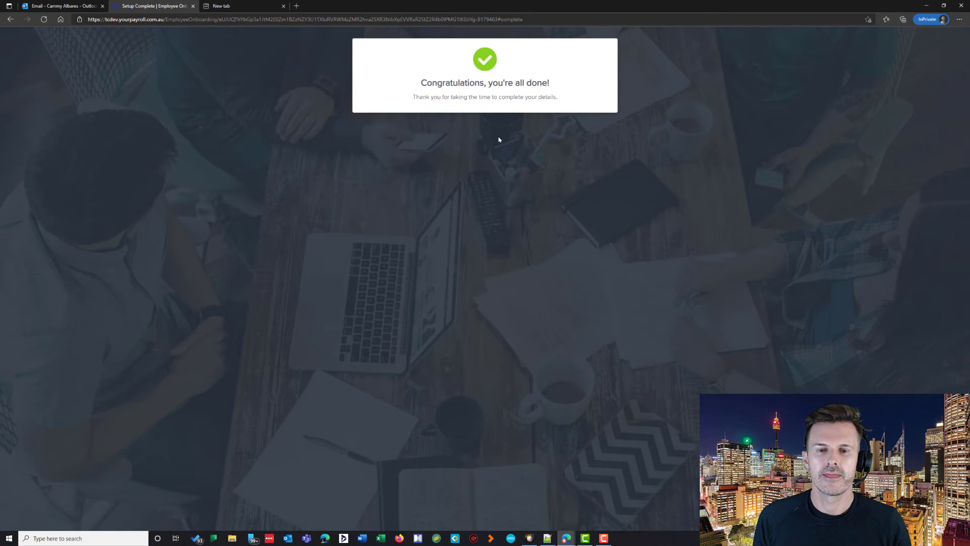
{"action": "key", "text": "alt+Tab"}
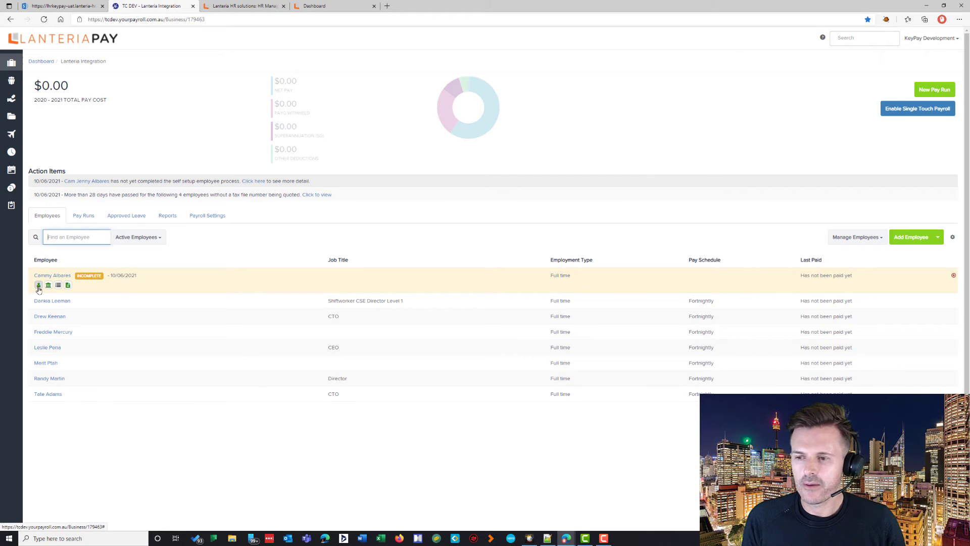
Step: Open the incomplete employee's personal details from the Employees list and scroll down the Add Employee form
{"action": "mouse_move", "coordinate": [38, 289]}
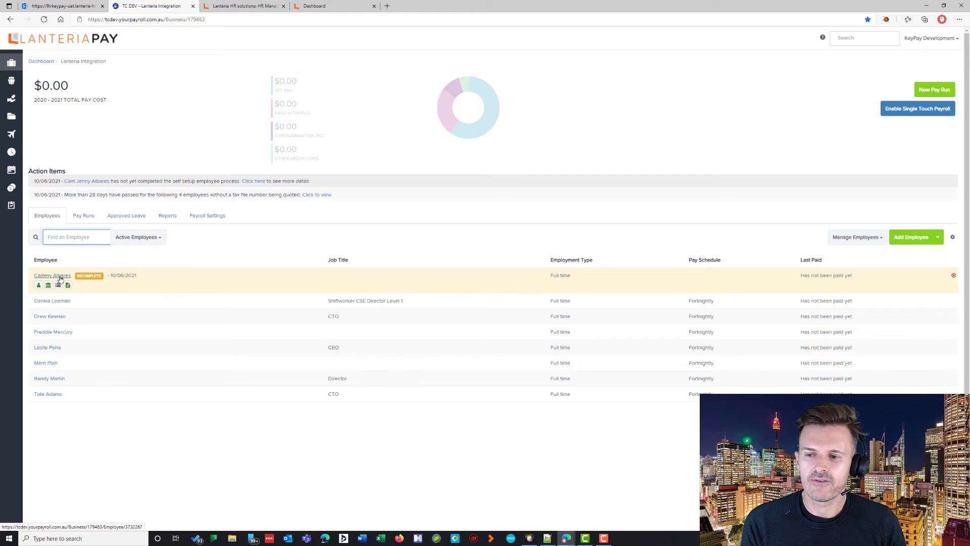
{"action": "left_click", "coordinate": [52, 276]}
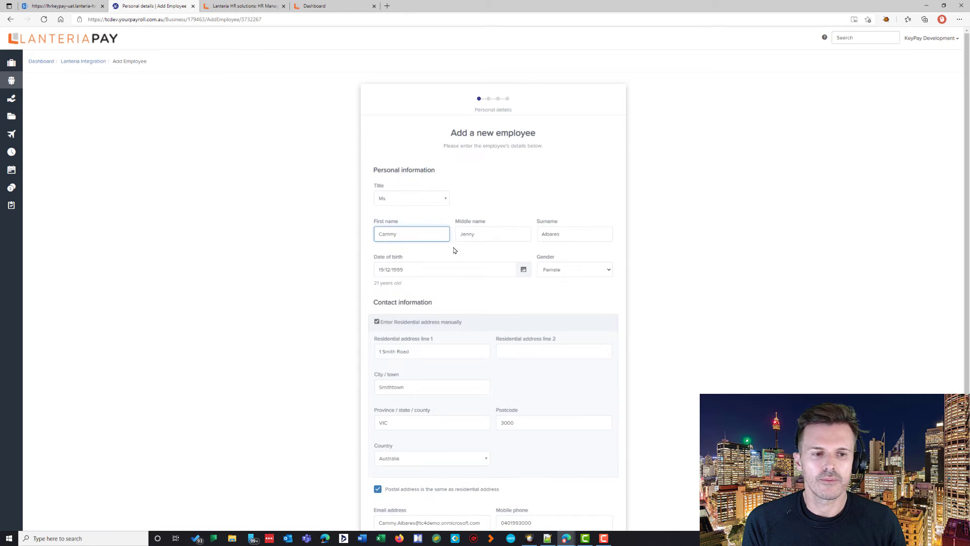
{"action": "scroll", "coordinate": [446, 248], "scroll_direction": "down", "scroll_amount": 3}
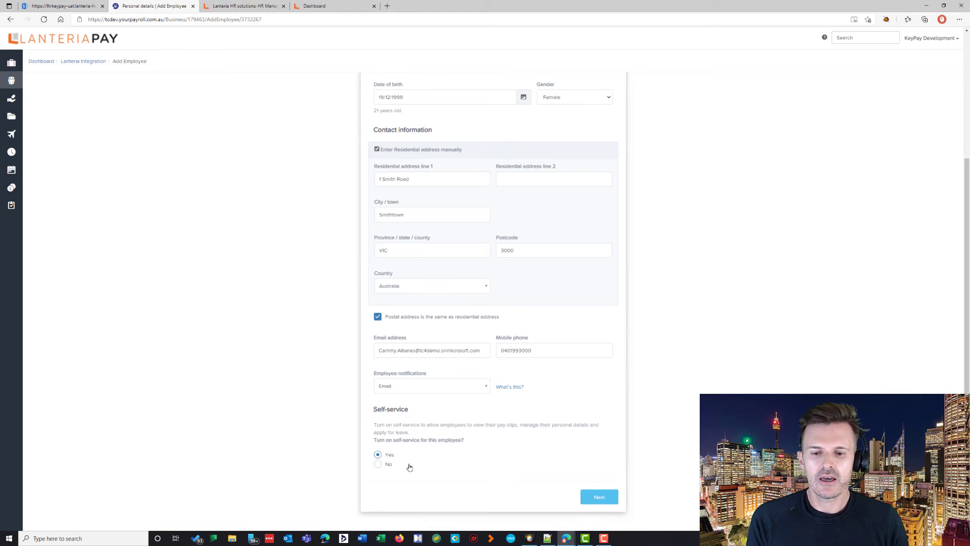
Step: Assign the Health Professionals and Support Services Award 2020, the Adult Apprentice gardening agreement, and anniversary date 7 June 2021
{"action": "left_click", "coordinate": [583, 495]}
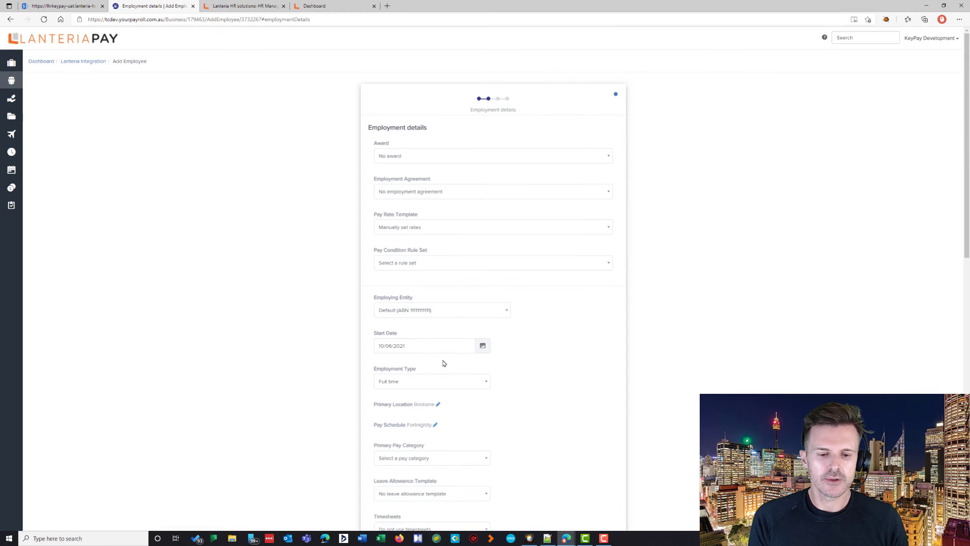
{"action": "left_click", "coordinate": [429, 156]}
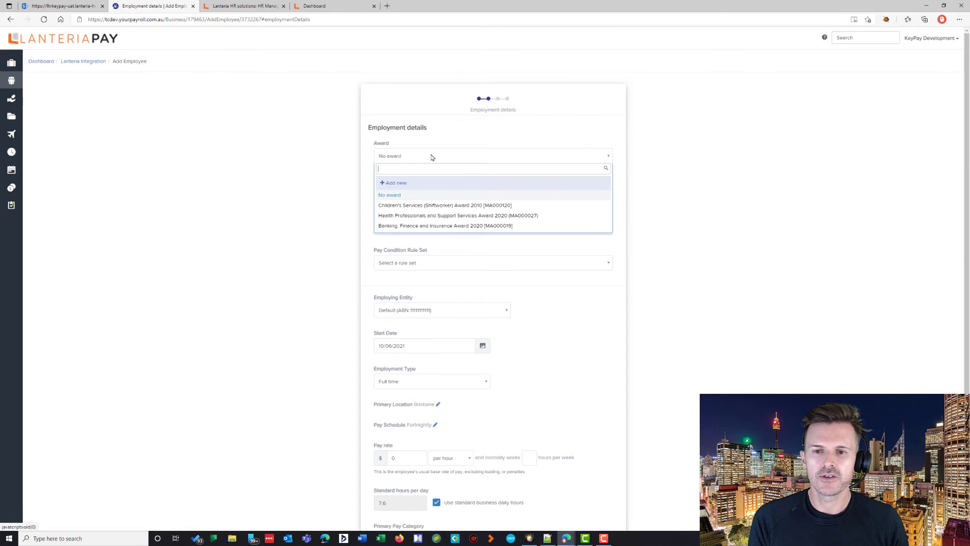
{"action": "left_click", "coordinate": [429, 216]}
{"action": "left_click", "coordinate": [419, 193]}
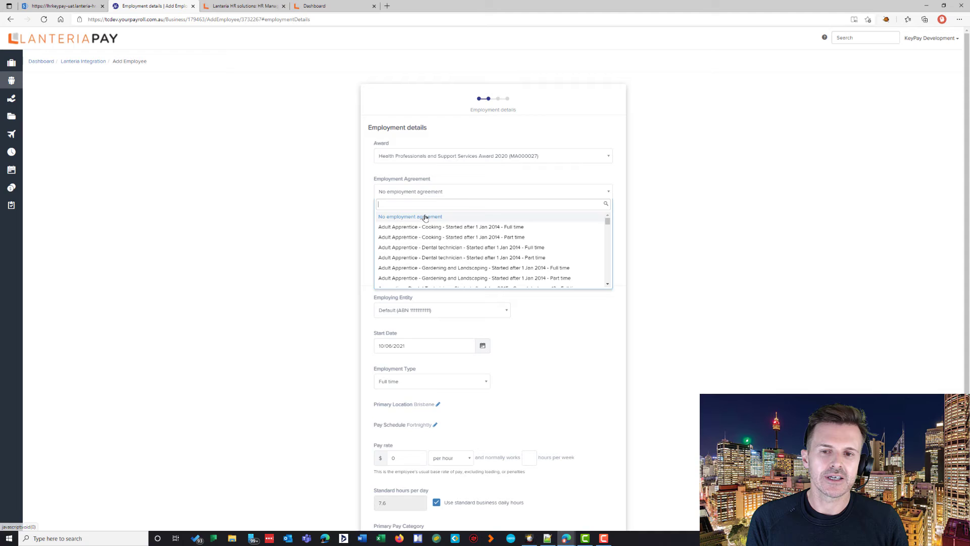
{"action": "left_click", "coordinate": [424, 269]}
{"action": "left_click", "coordinate": [481, 232]}
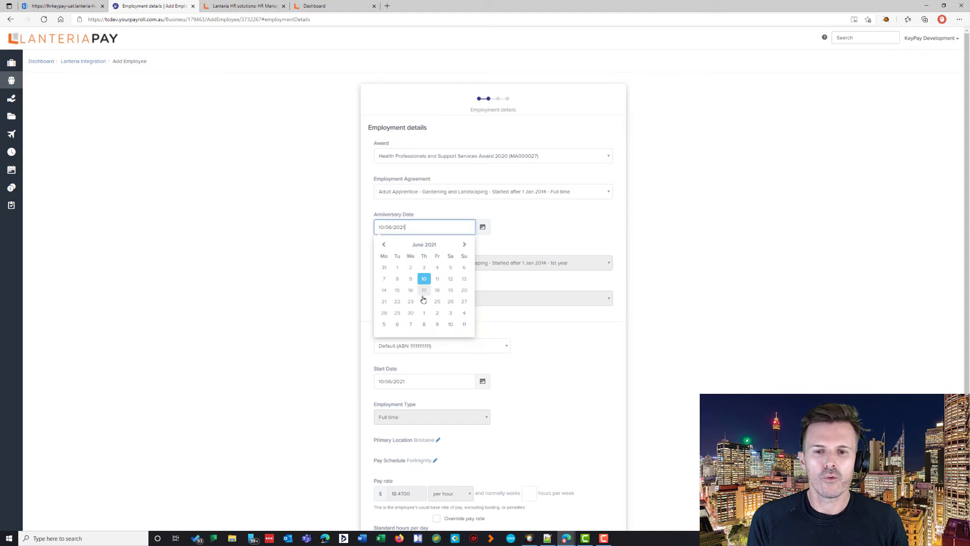
{"action": "left_click", "coordinate": [386, 278]}
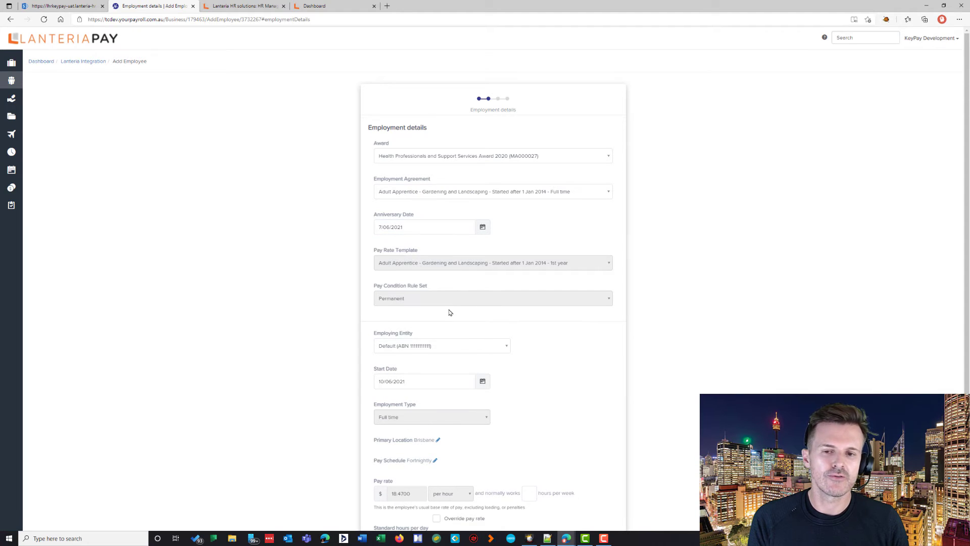
Step: Enter 27 weekly hours, apply the Permanent QLD leave allowance template, and submit the employment details
{"action": "scroll", "coordinate": [449, 309], "scroll_direction": "down", "scroll_amount": 2}
{"action": "scroll", "coordinate": [452, 325], "scroll_direction": "down", "scroll_amount": 3}
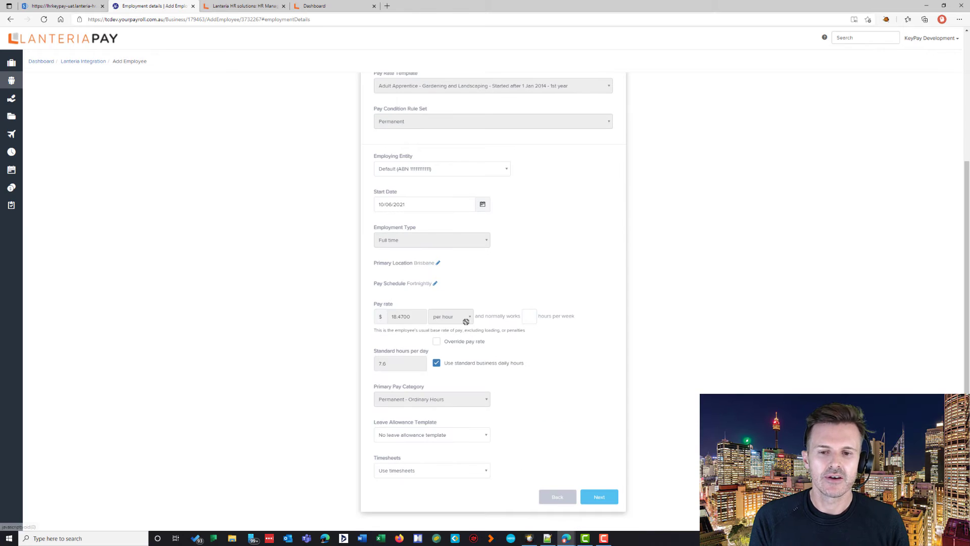
{"action": "left_click", "coordinate": [528, 316]}
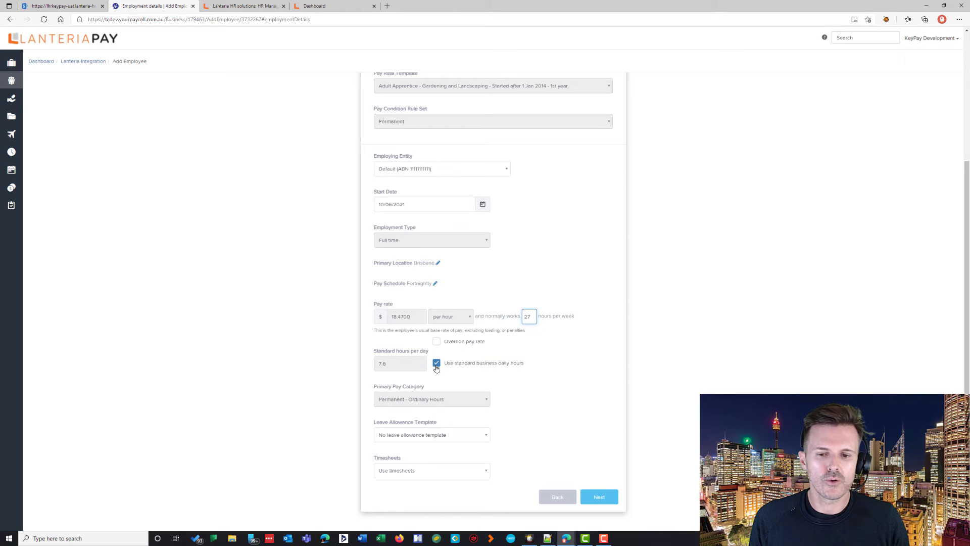
{"action": "left_click", "coordinate": [437, 364]}
{"action": "left_click", "coordinate": [436, 365]}
{"action": "left_click", "coordinate": [448, 435]}
{"action": "left_click", "coordinate": [444, 397]}
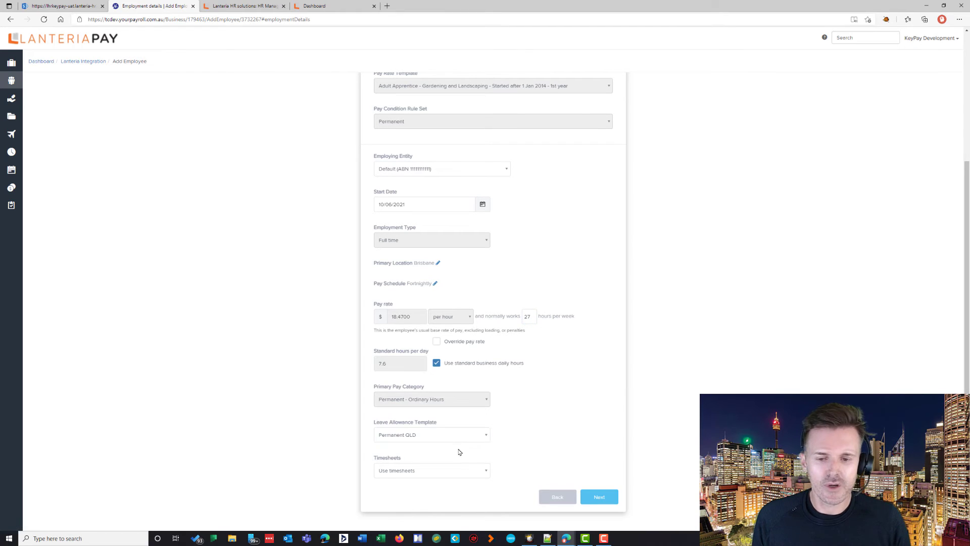
{"action": "left_click", "coordinate": [594, 492]}
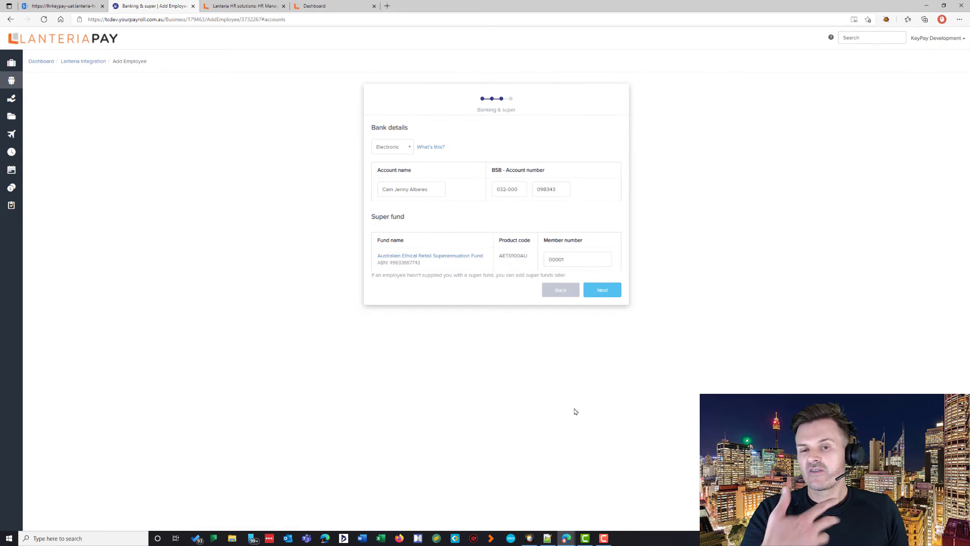
Step: Pass the banking step and finish the tax declaration without lodging with the ATO, then return to the dashboard
{"action": "left_click", "coordinate": [609, 291]}
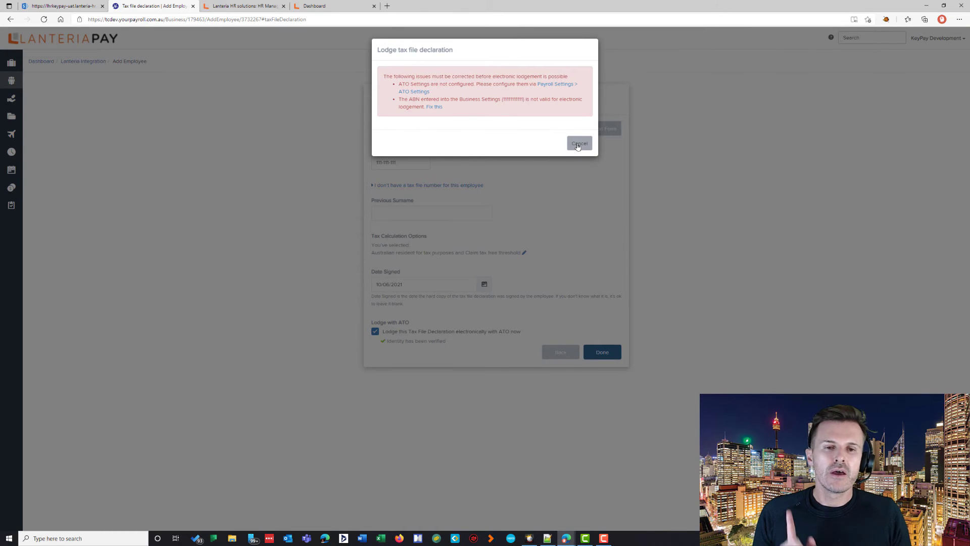
{"action": "left_click", "coordinate": [578, 144]}
{"action": "left_click", "coordinate": [598, 352]}
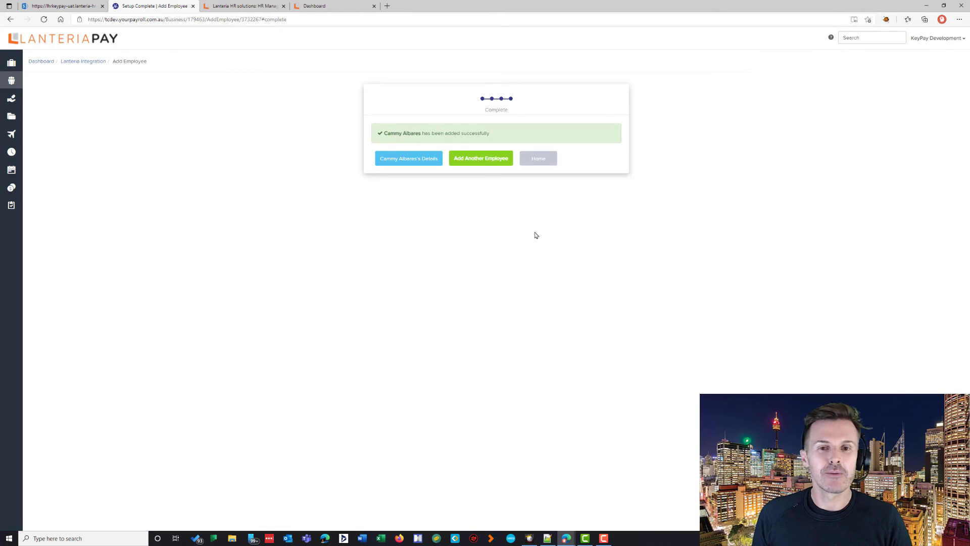
{"action": "left_click", "coordinate": [537, 158]}
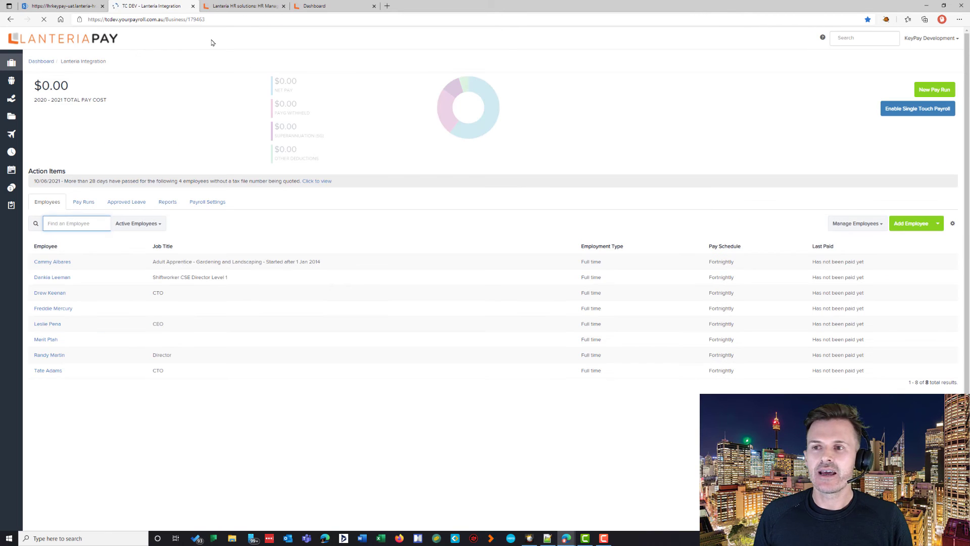
{"action": "key", "text": "alt+Tab"}
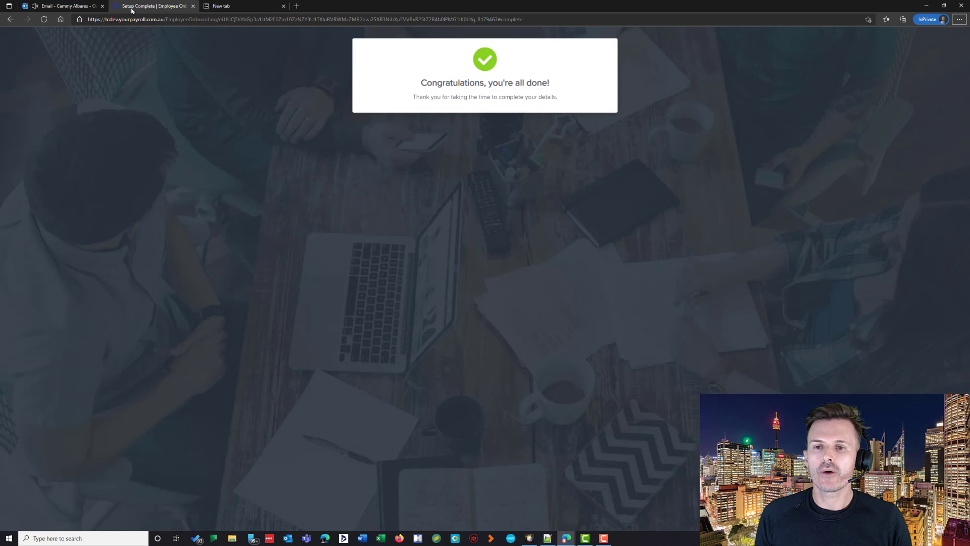
Step: Use the emailed reset link to set and confirm a new password, then fill the log-in email field
{"action": "left_click", "coordinate": [61, 6]}
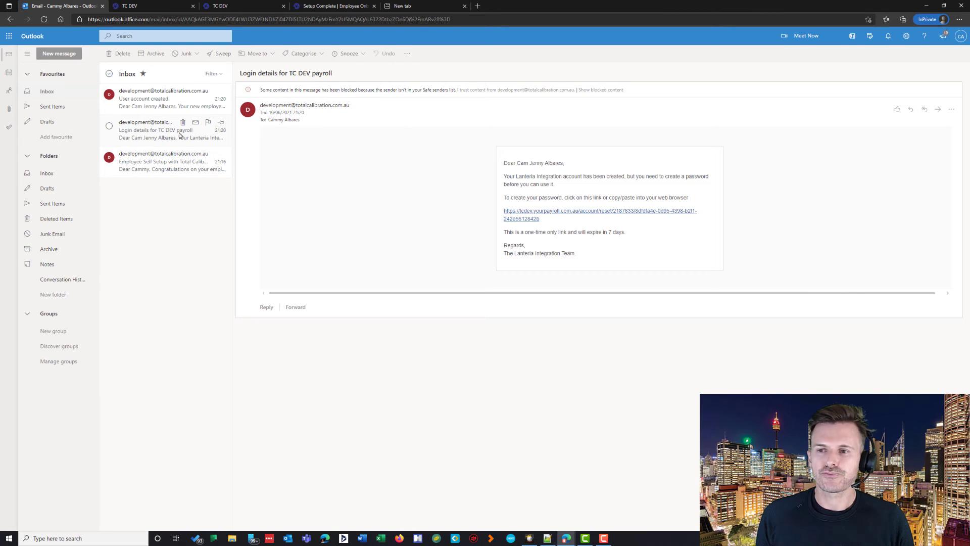
{"action": "left_click", "coordinate": [521, 215]}
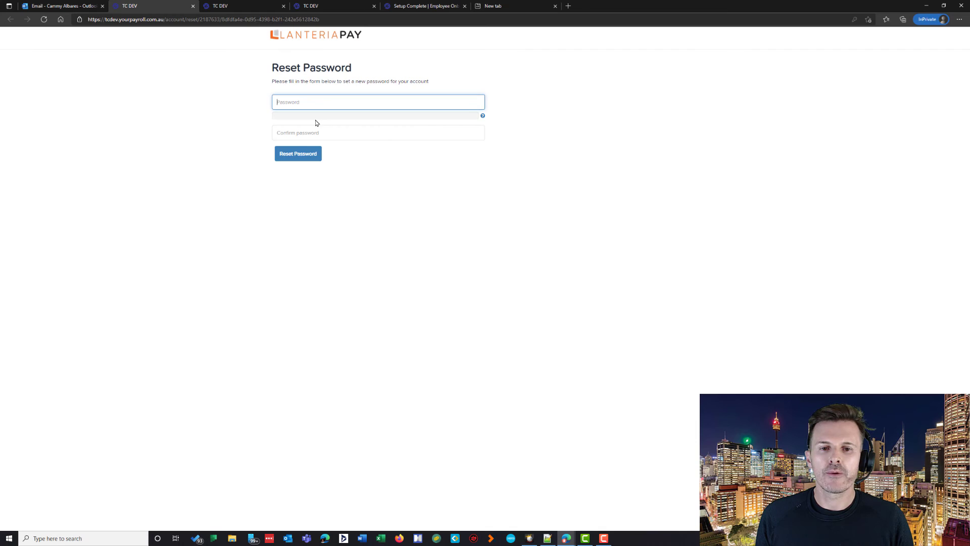
{"action": "left_click", "coordinate": [309, 130]}
{"action": "key", "text": "ctrl+v"}
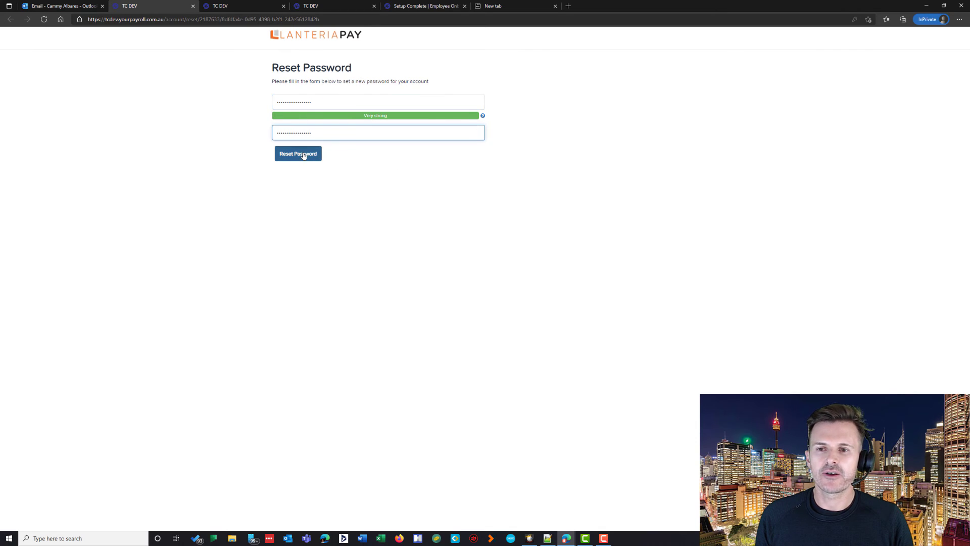
{"action": "left_click", "coordinate": [303, 154]}
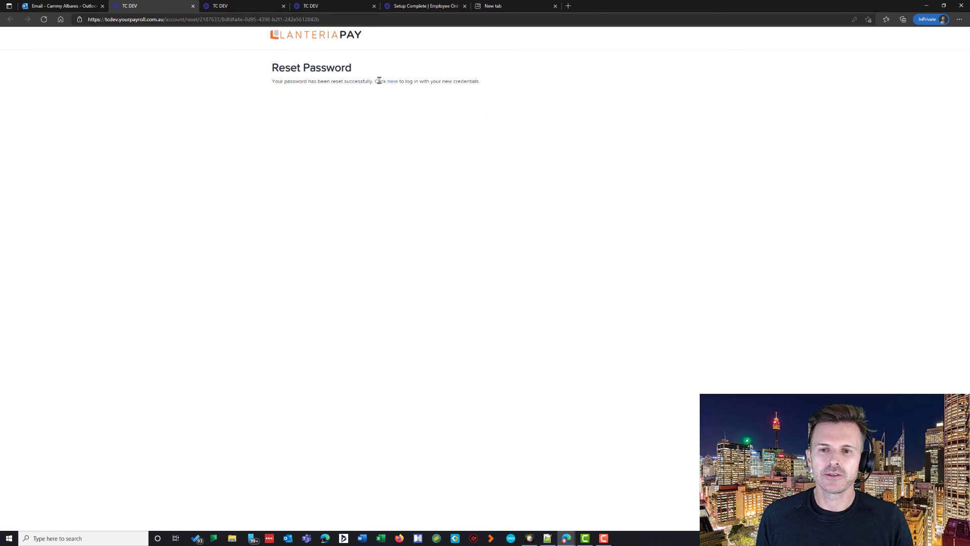
{"action": "left_click", "coordinate": [392, 82]}
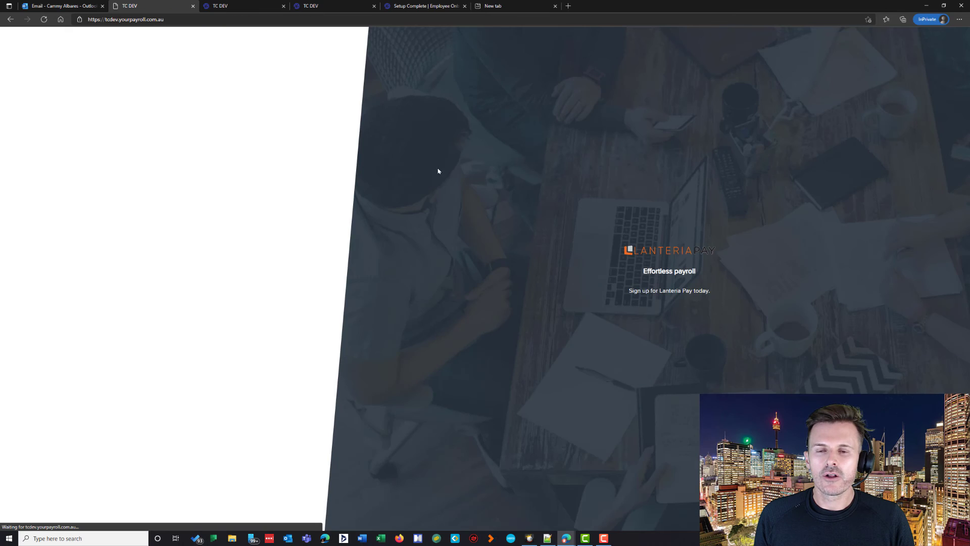
{"action": "key", "text": "ctrl+v"}
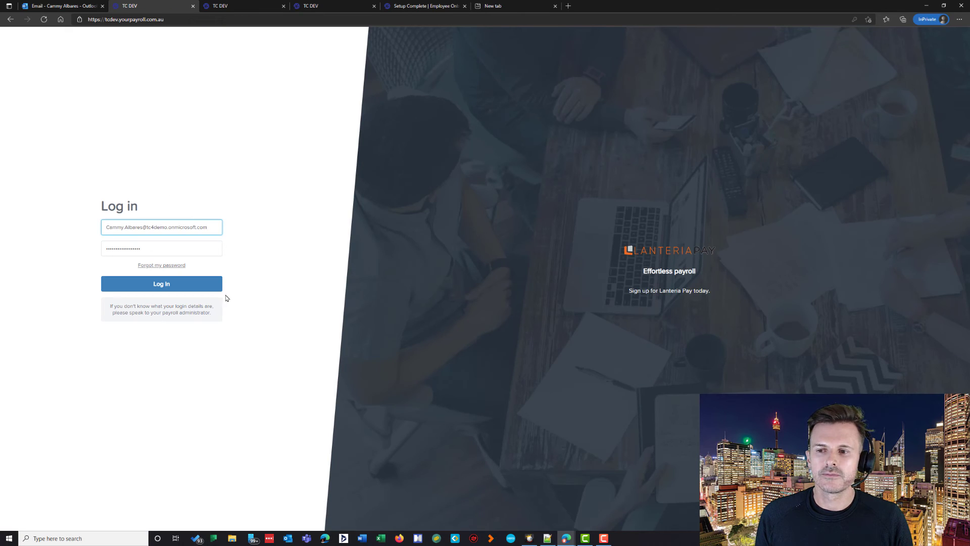
Step: Log in as the employee to reach her own dashboard, then switch to a blank new tab
{"action": "left_click", "coordinate": [207, 286]}
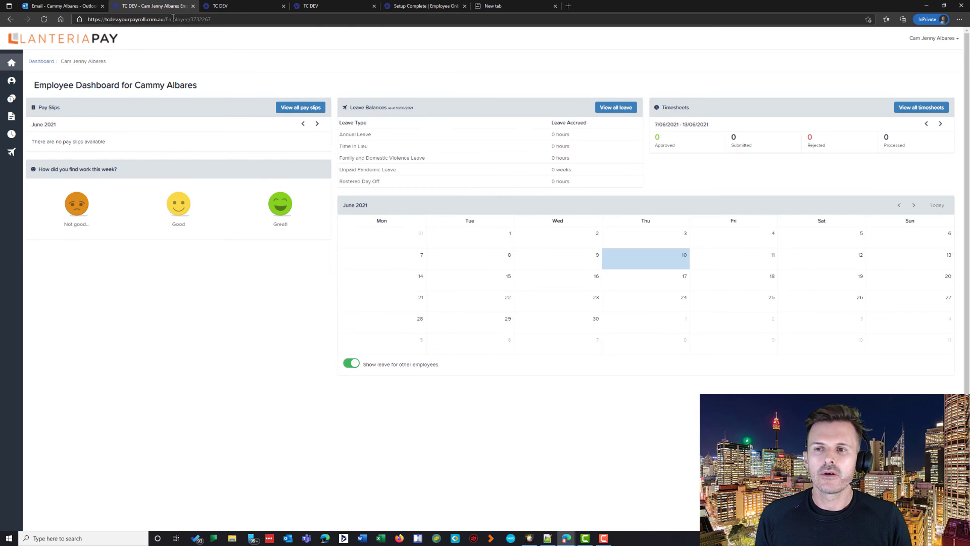
{"action": "left_click", "coordinate": [425, 5]}
{"action": "left_click", "coordinate": [493, 5]}
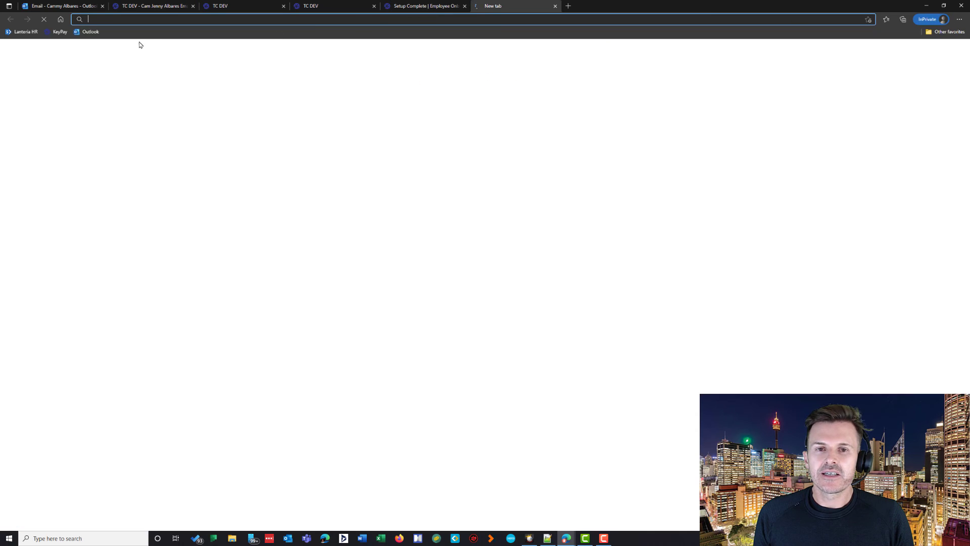
Step: From the Lanteria HR home page, open My Leave and allow access to the payroll account
{"action": "left_click", "coordinate": [22, 31]}
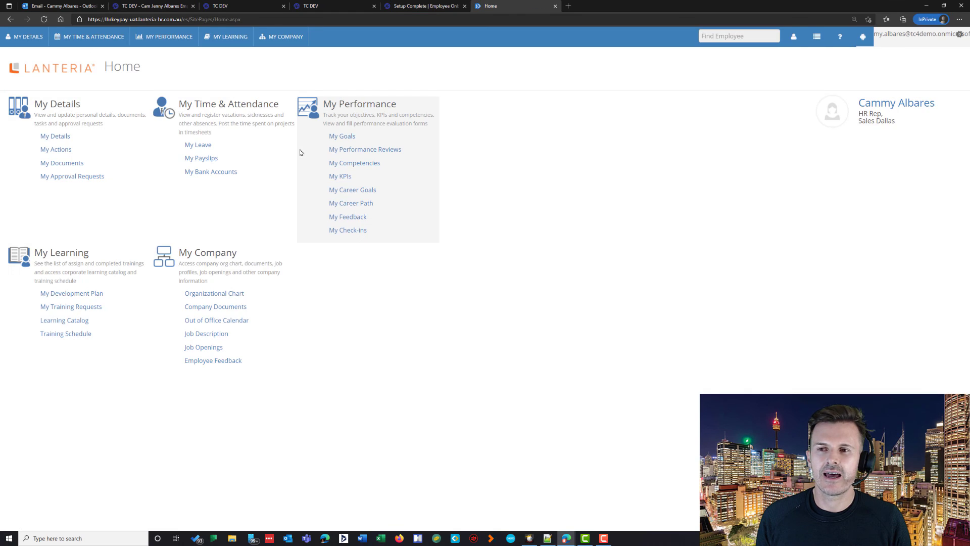
{"action": "left_click", "coordinate": [209, 145]}
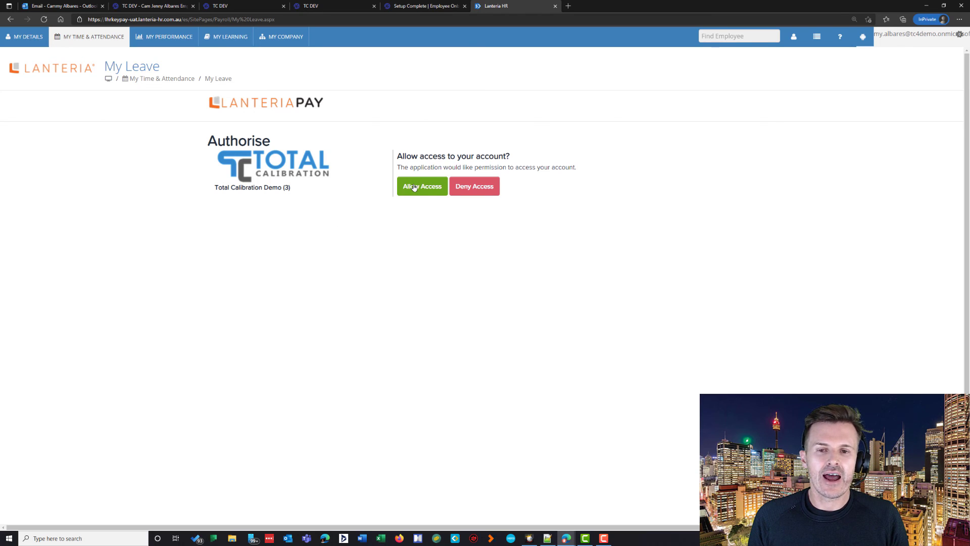
{"action": "left_click", "coordinate": [414, 187]}
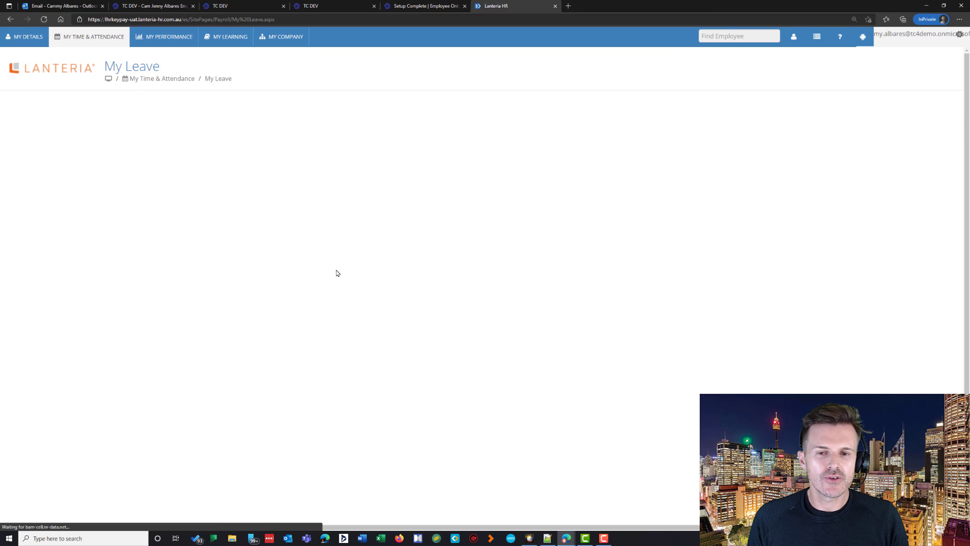